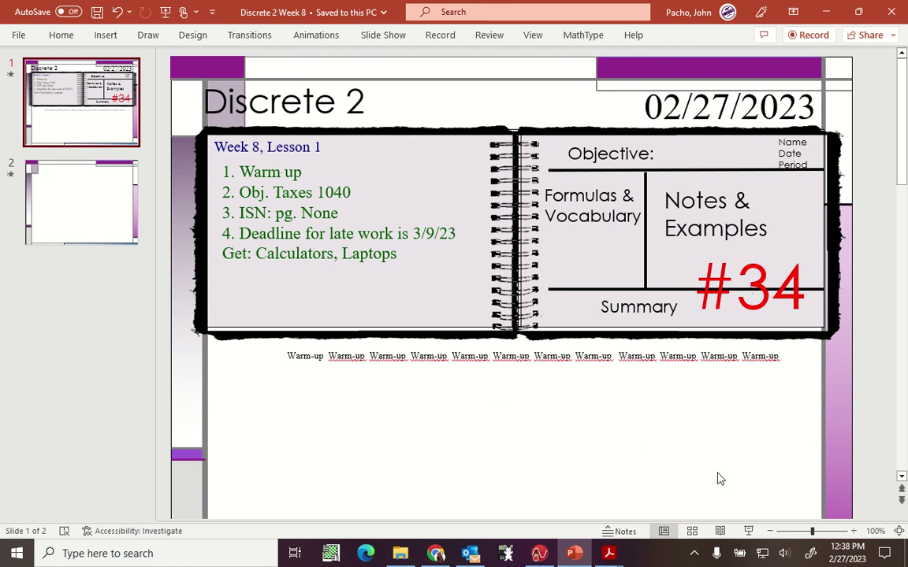
Switch to Adobe Acrobat Reader and examine the employee and wage details in W2-Form-Group-Activity.pdf.
{"action": "mouse_move", "coordinate": [564, 561]}
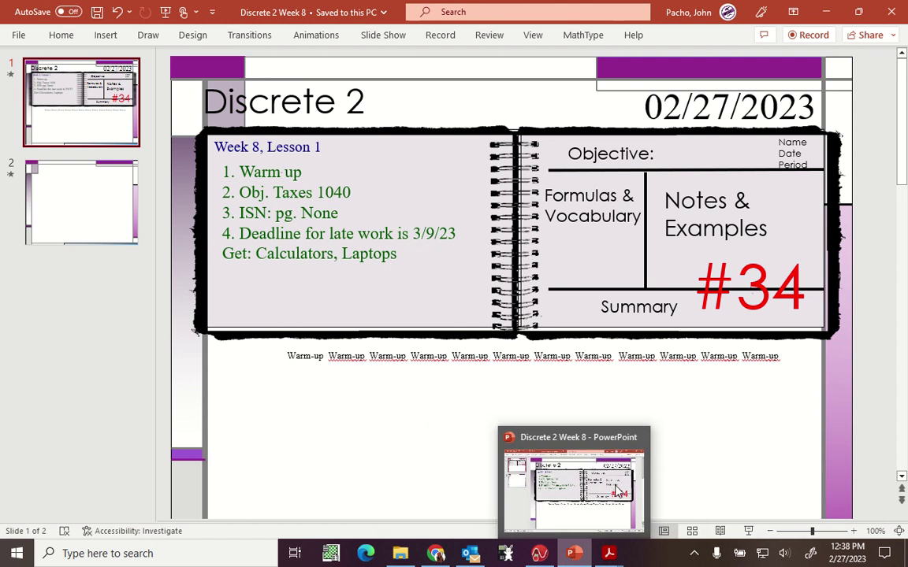
{"action": "mouse_move", "coordinate": [615, 558]}
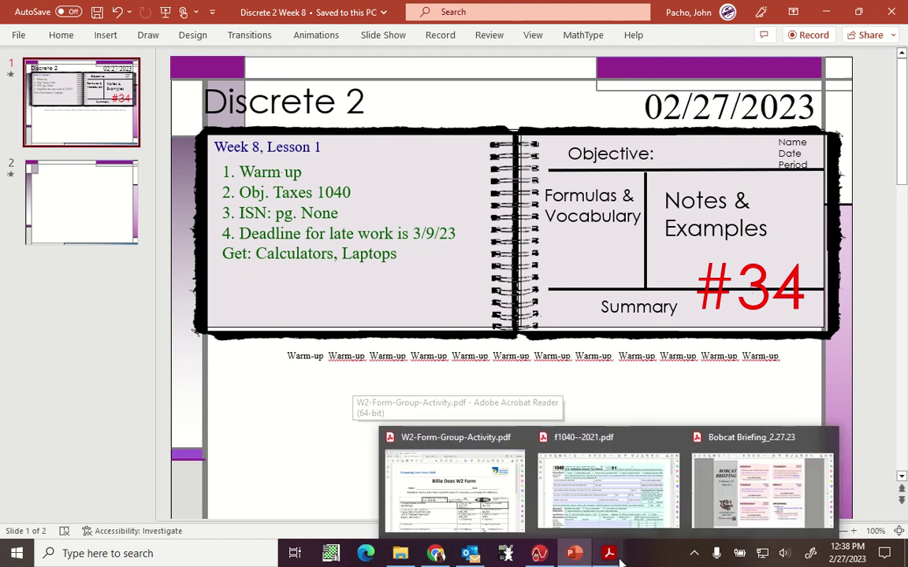
{"action": "left_click", "coordinate": [438, 448]}
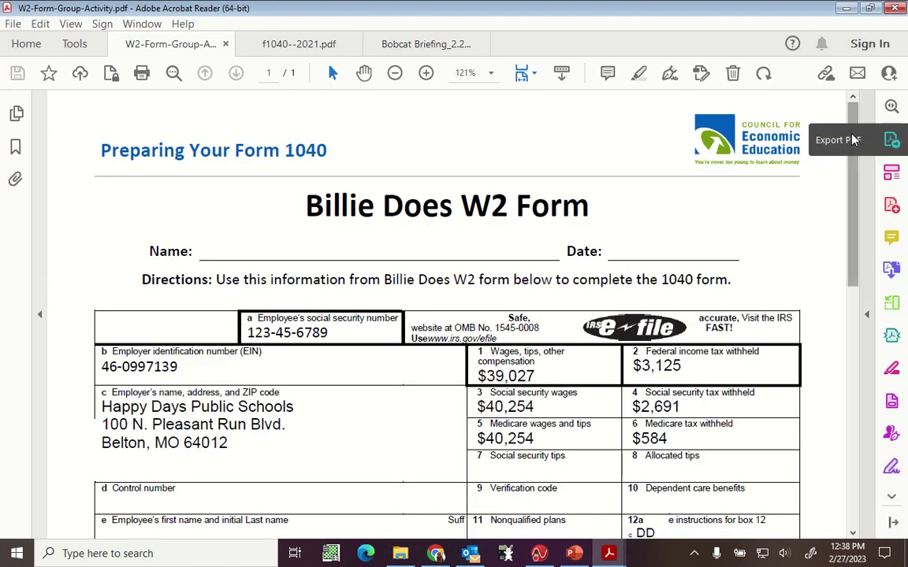
{"action": "left_click_drag", "start_coordinate": [853, 176], "coordinate": [857, 234]}
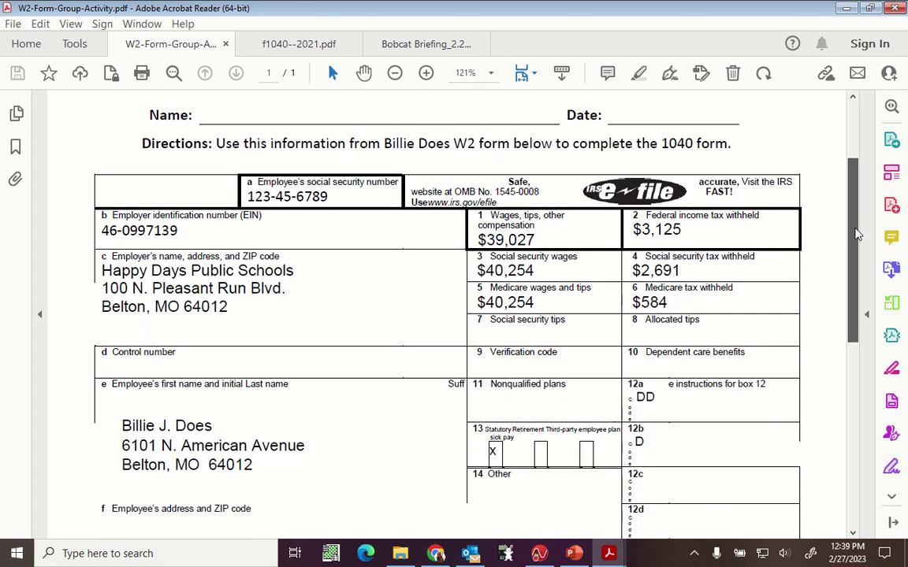
{"action": "scroll", "coordinate": [857, 234], "scroll_direction": "down", "scroll_amount": 1}
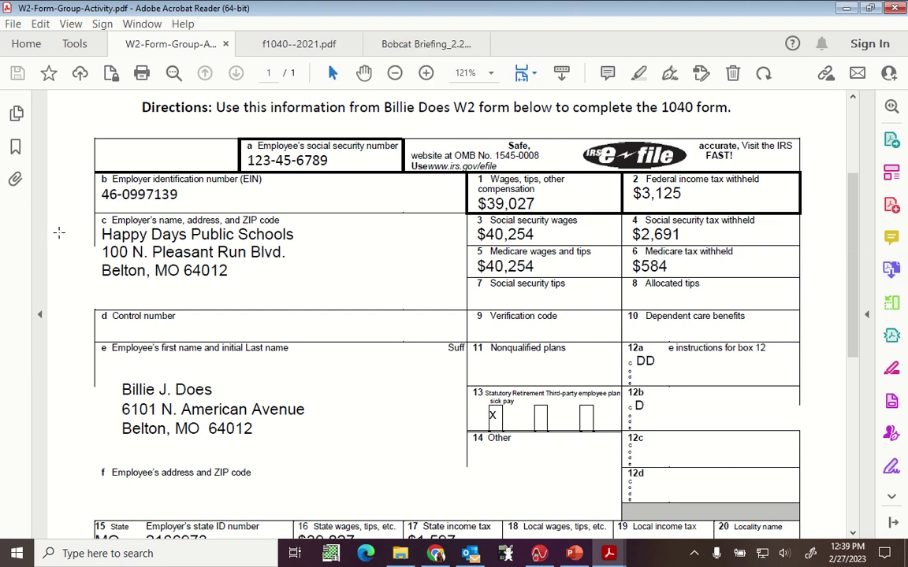
In f1040--2021.pdf, enter the taxpayer's first name with middle initial, last name and social security number.
{"action": "left_click", "coordinate": [297, 47]}
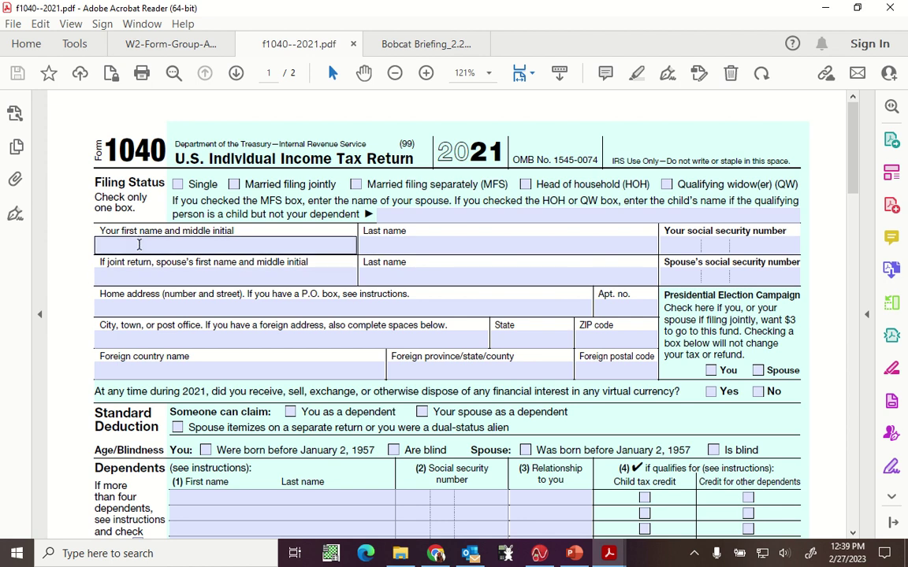
{"action": "left_click", "coordinate": [139, 244]}
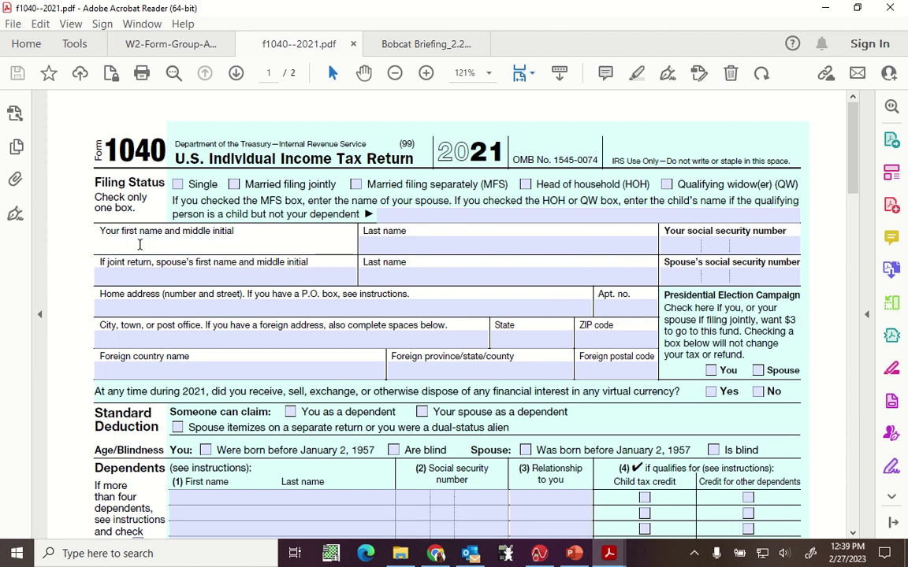
{"action": "type", "text": "Billy J."}
{"action": "key", "text": "Tab"}
{"action": "type", "text": "Does"}
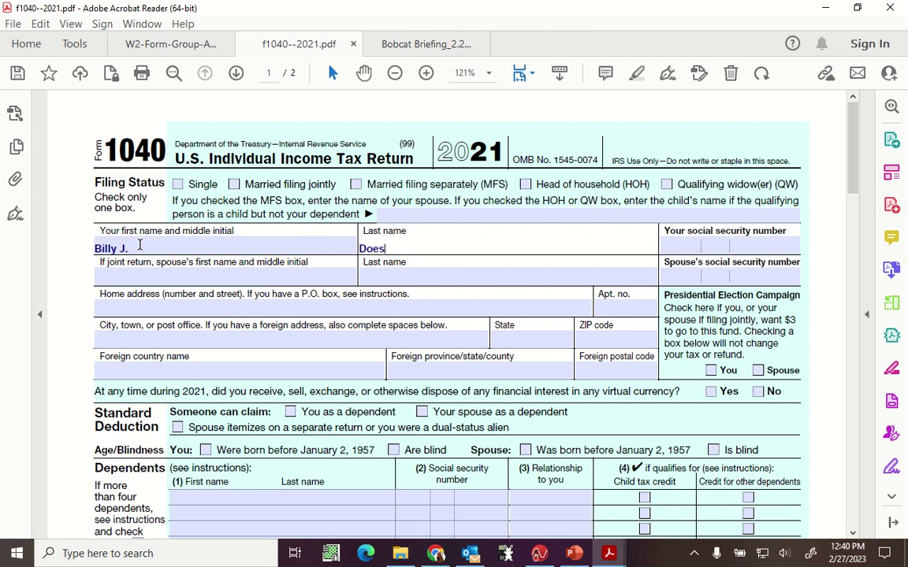
{"action": "key", "text": "Tab"}
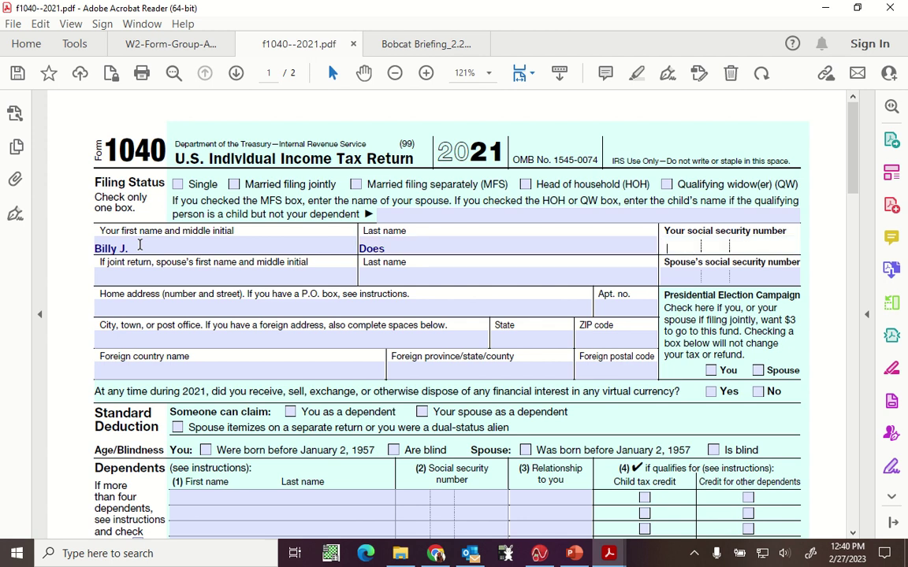
{"action": "type", "text": "123"}
{"action": "type", "text": "456789"}
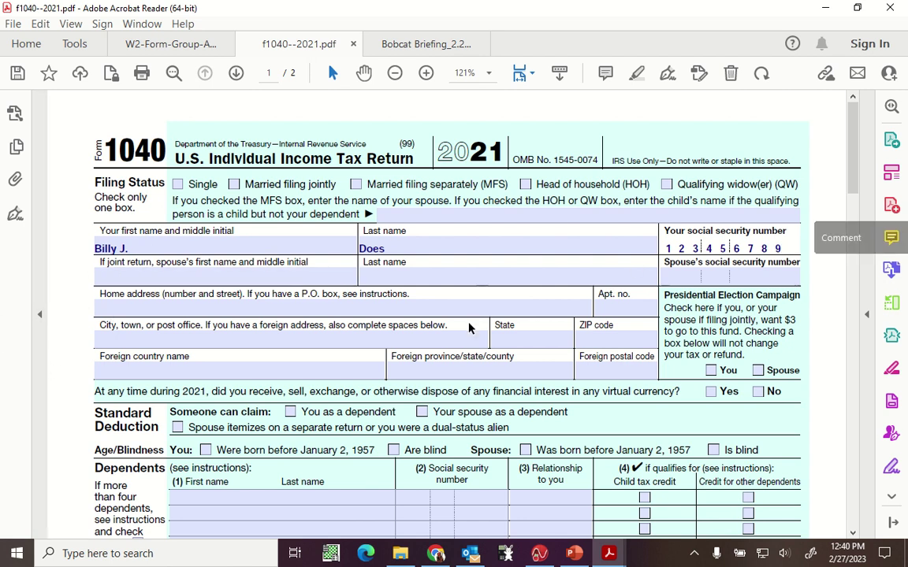
Copy the employee's street address from the W-2 form into the home address field of the 1040.
{"action": "left_click", "coordinate": [146, 304]}
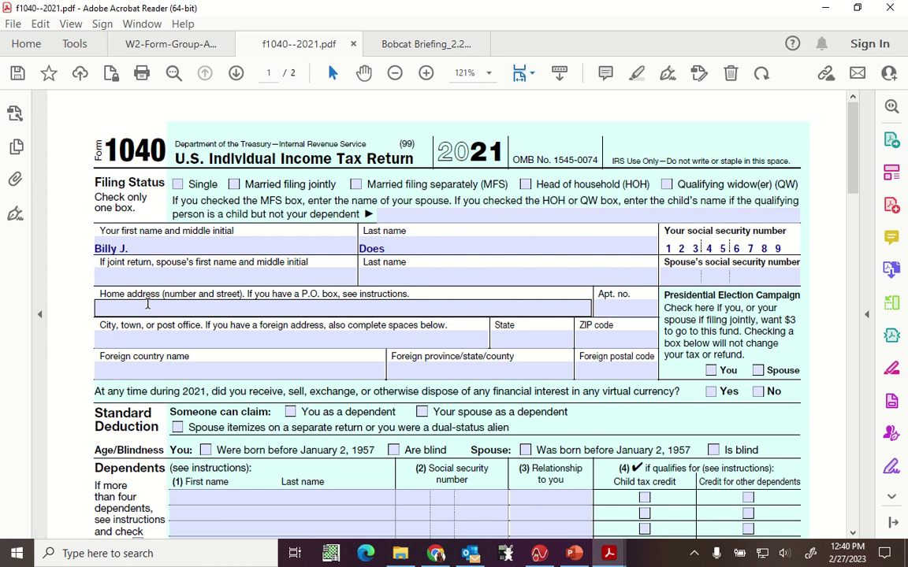
{"action": "left_click", "coordinate": [147, 312]}
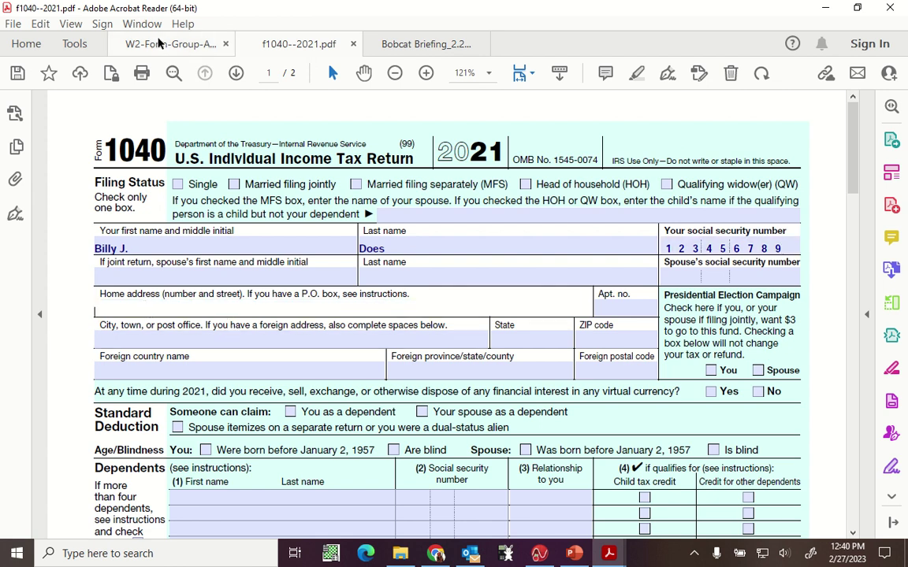
{"action": "left_click", "coordinate": [158, 41]}
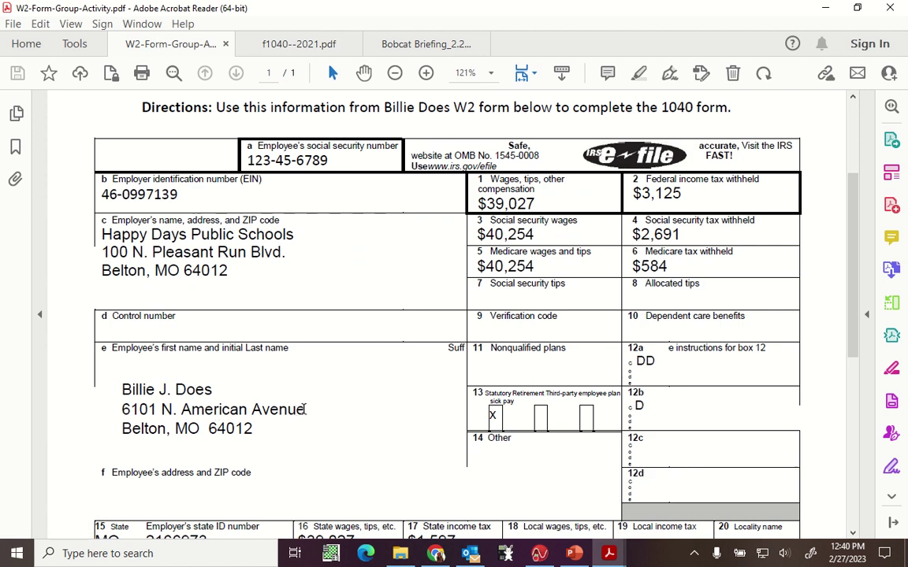
{"action": "left_click_drag", "start_coordinate": [305, 410], "coordinate": [124, 410]}
{"action": "key", "text": "ctrl+c"}
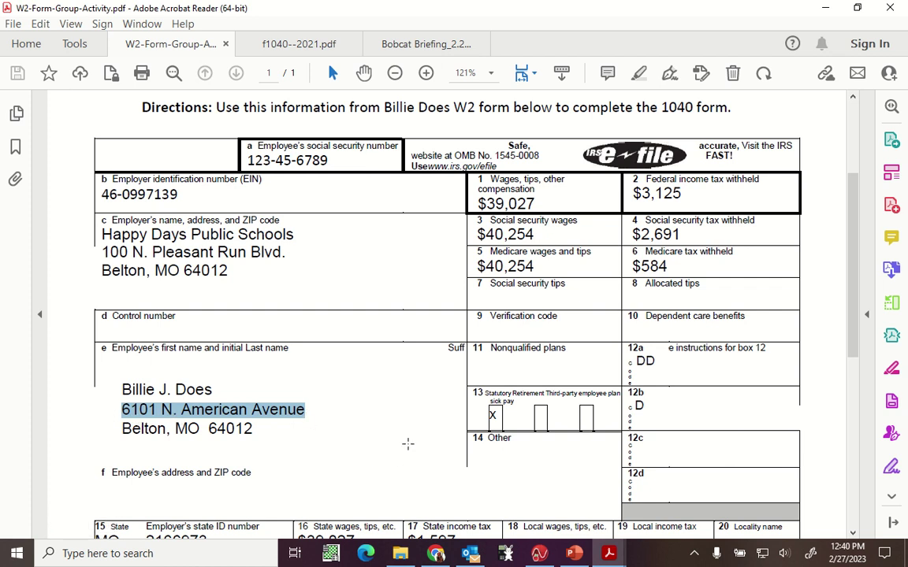
{"action": "left_click", "coordinate": [274, 44]}
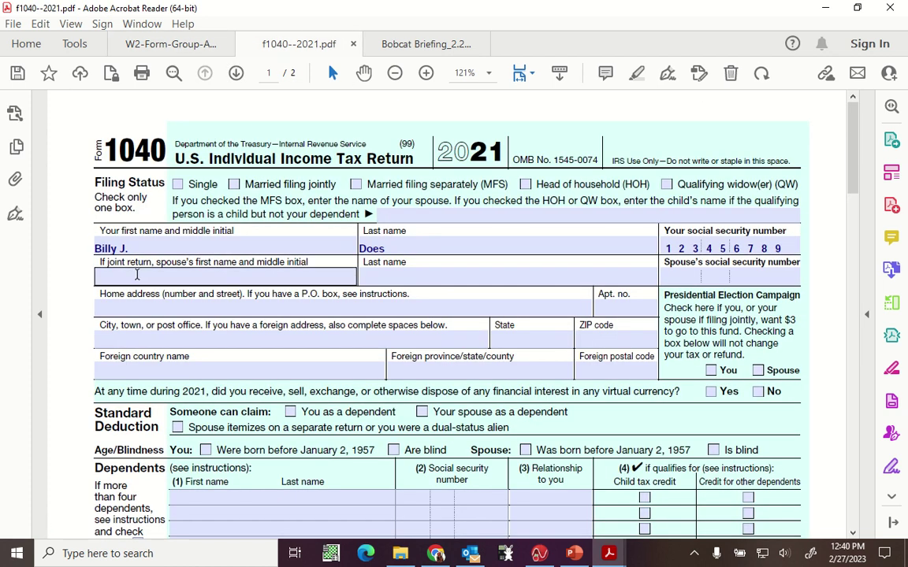
{"action": "left_click", "coordinate": [137, 307]}
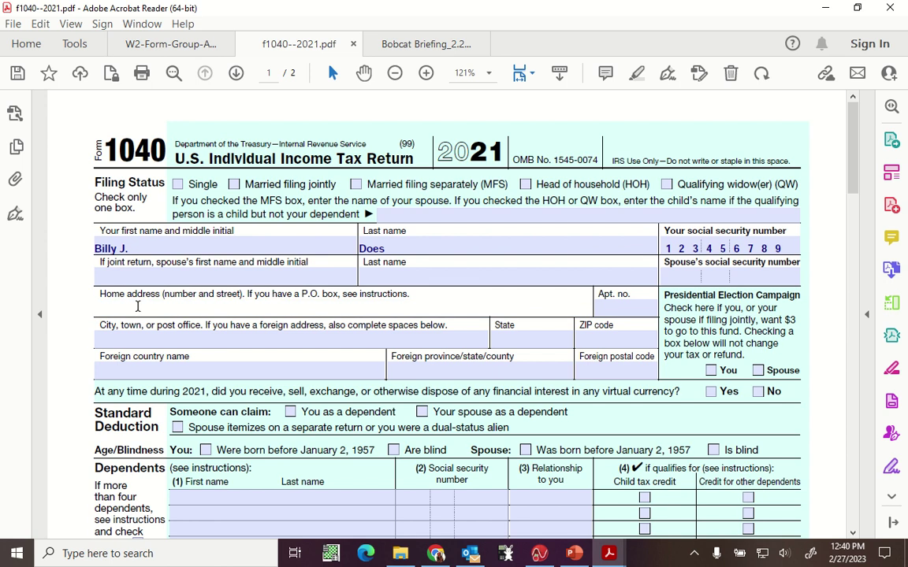
{"action": "key", "text": "ctrl+v"}
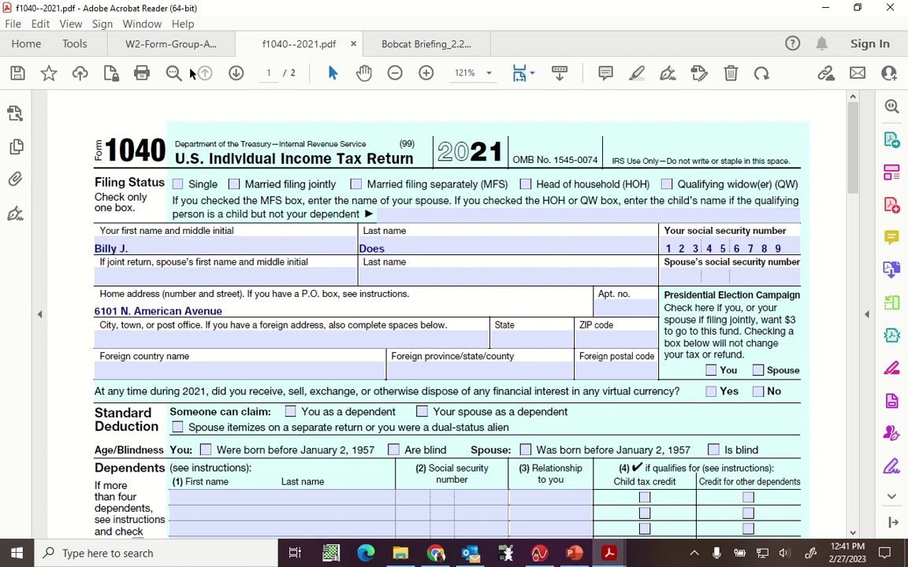
Copy the employee's city, state and ZIP line from the W-2 form into the 1040's city field.
{"action": "left_click", "coordinate": [171, 44]}
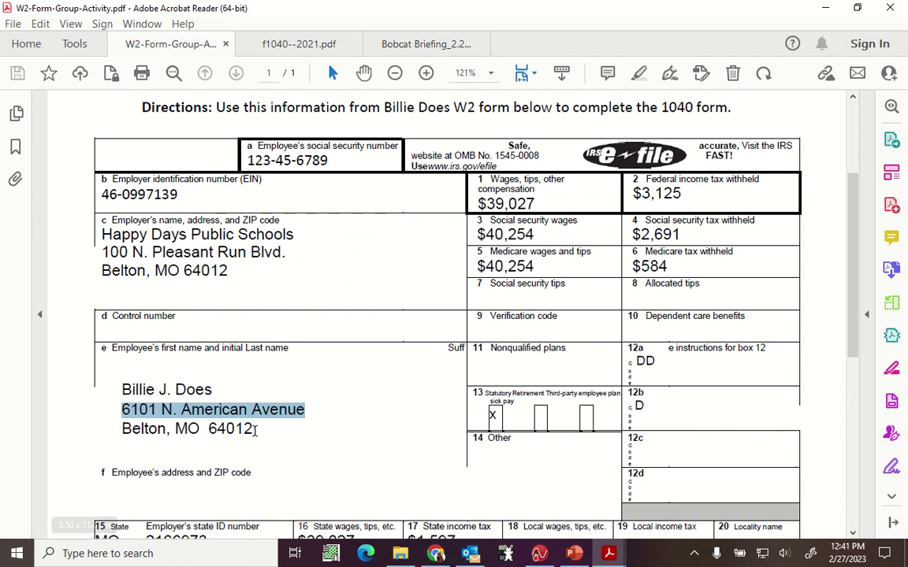
{"action": "left_click_drag", "start_coordinate": [253, 429], "coordinate": [121, 429]}
{"action": "key", "text": "ctrl+c"}
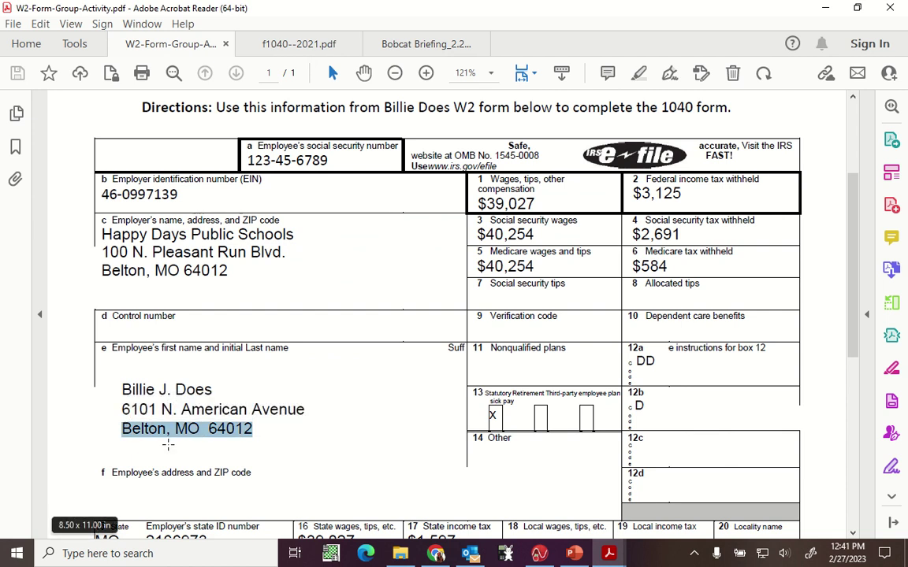
{"action": "left_click", "coordinate": [299, 45]}
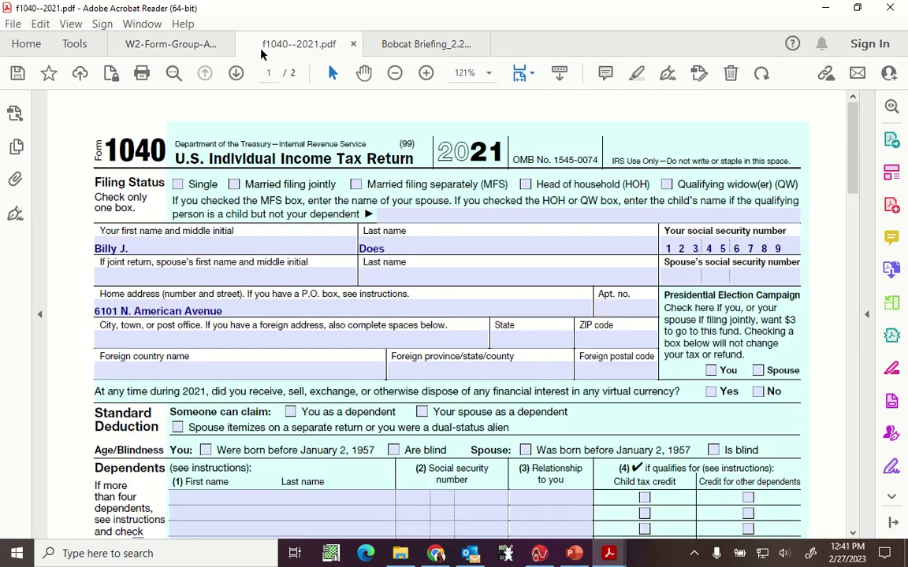
{"action": "left_click", "coordinate": [183, 338]}
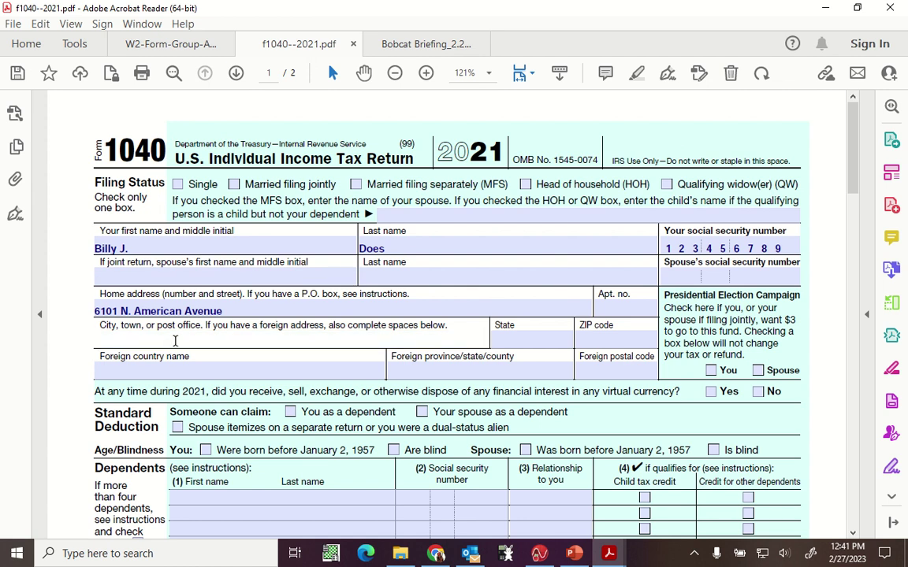
{"action": "key", "text": "ctrl+v"}
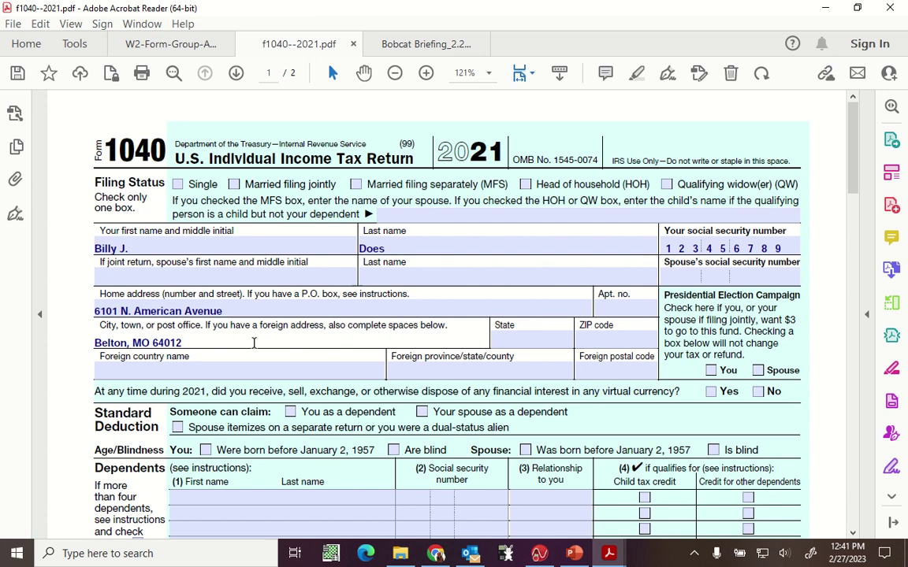
Move the ZIP code out of the 1040's city field into its ZIP code field.
{"action": "left_click", "coordinate": [173, 41]}
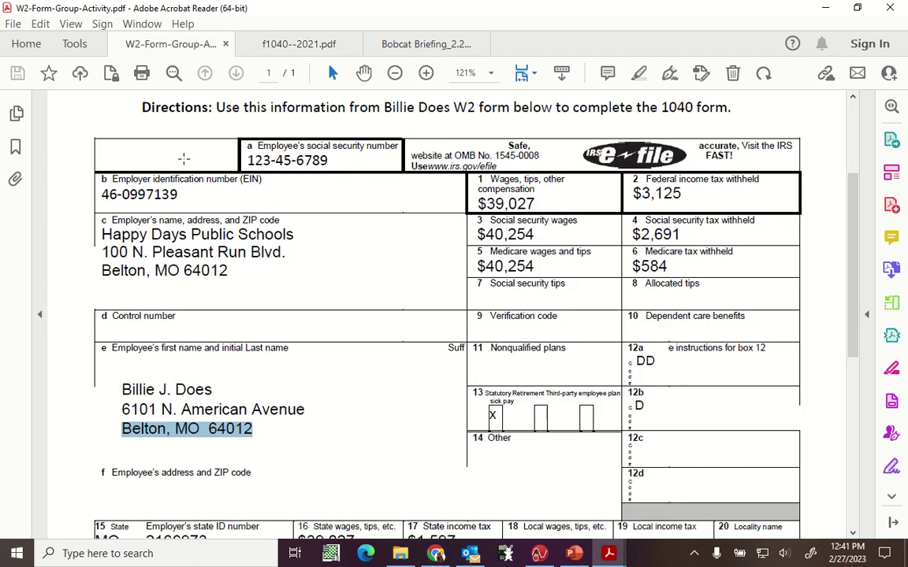
{"action": "left_click", "coordinate": [337, 464]}
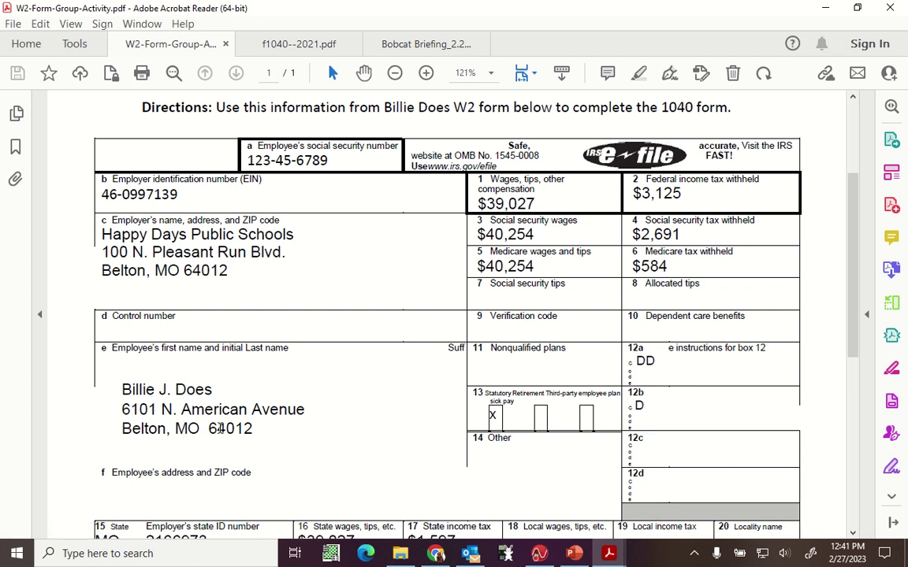
{"action": "left_click", "coordinate": [298, 44]}
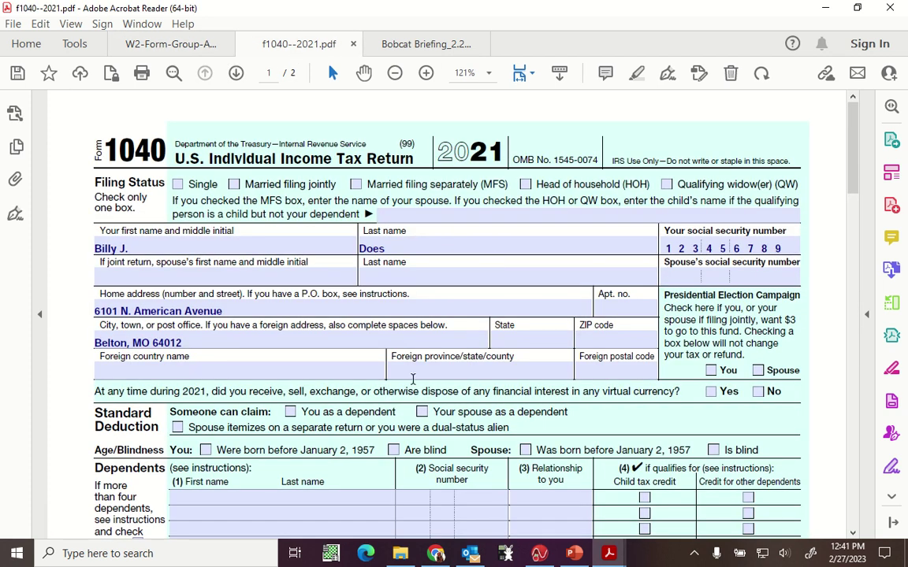
{"action": "left_click", "coordinate": [299, 338]}
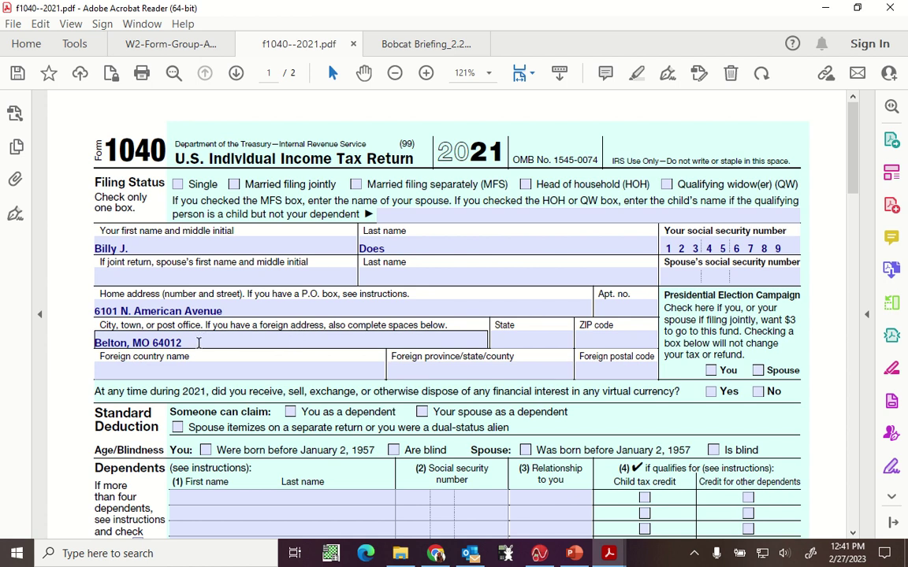
{"action": "left_click_drag", "start_coordinate": [198, 343], "coordinate": [152, 343]}
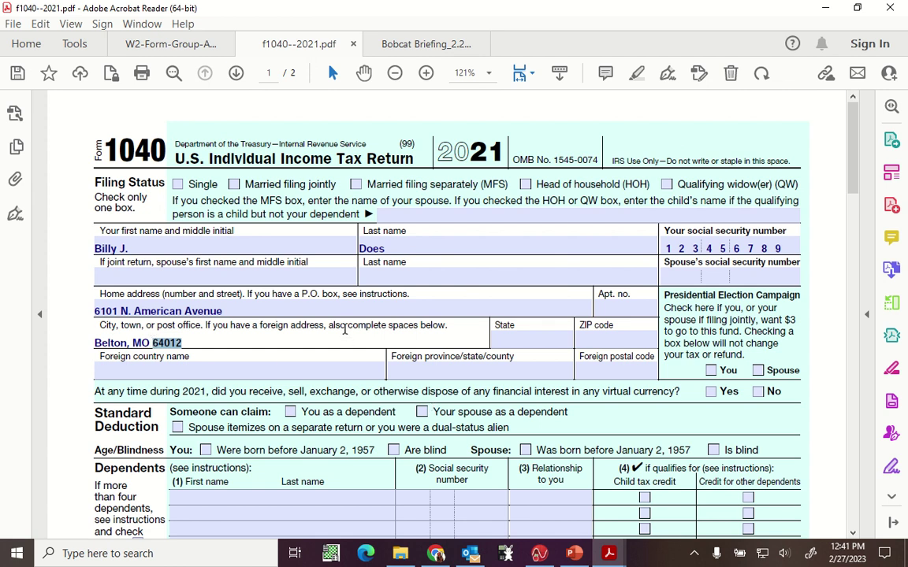
{"action": "key", "text": "ctrl+x"}
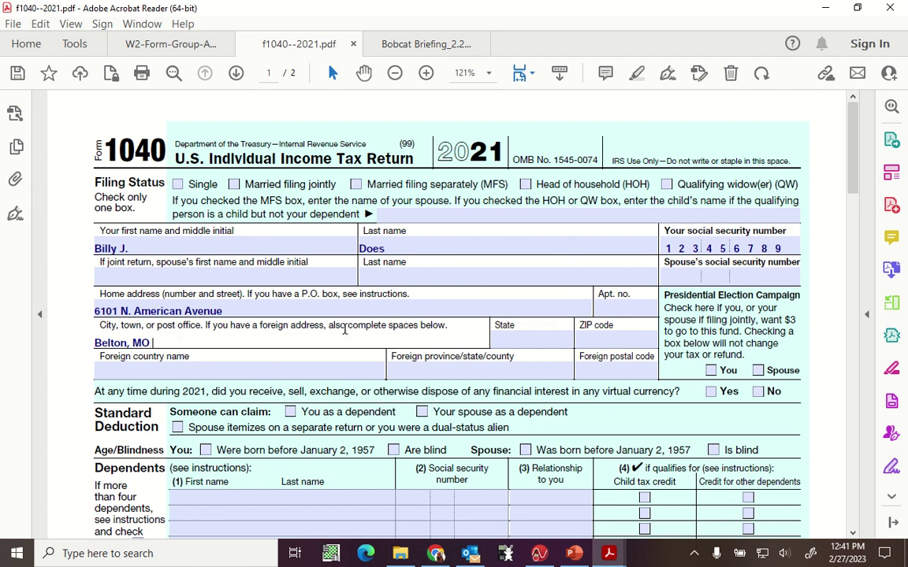
{"action": "left_click", "coordinate": [610, 337]}
{"action": "key", "text": "ctrl+v"}
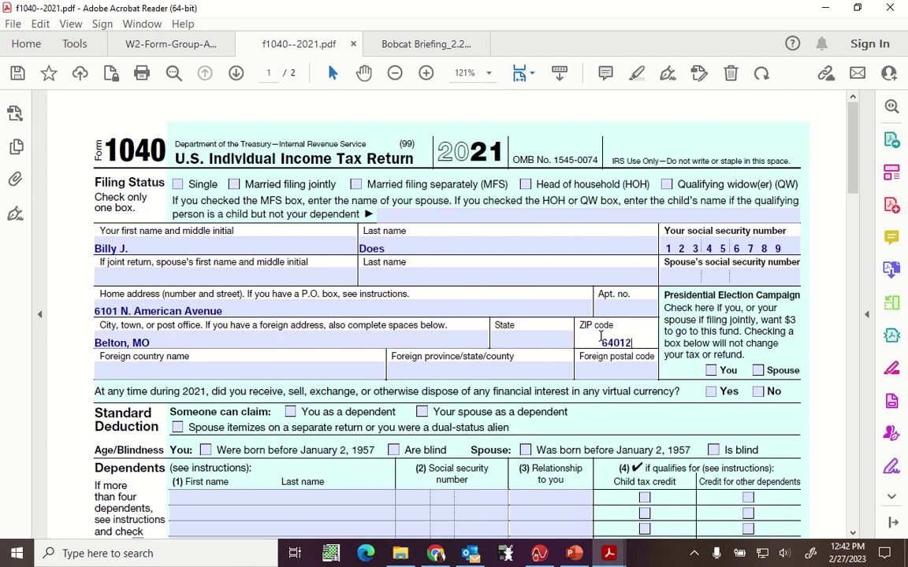
Enter the state abbreviation in the 1040's State field and remove it with its comma from the city field.
{"action": "left_click", "coordinate": [539, 341]}
{"action": "type", "text": "MO"}
{"action": "left_click", "coordinate": [167, 344]}
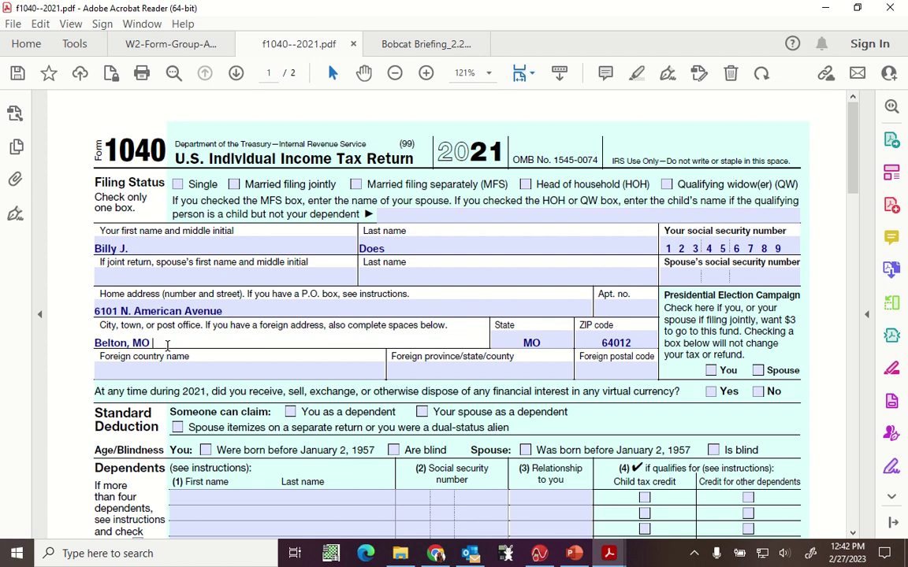
{"action": "key", "text": "BackSpace"}
{"action": "key", "text": "BackSpace"}
{"action": "key", "text": "BackSpace"}
{"action": "key", "text": "BackSpace"}
Correct the spelling of the taxpayer's first name so it ends in "ie", as on the W-2.
{"action": "left_click", "coordinate": [118, 248]}
{"action": "key", "text": "BackSpace"}
{"action": "key", "text": "BackSpace"}
{"action": "type", "text": "ie"}
{"action": "left_click", "coordinate": [292, 368]}
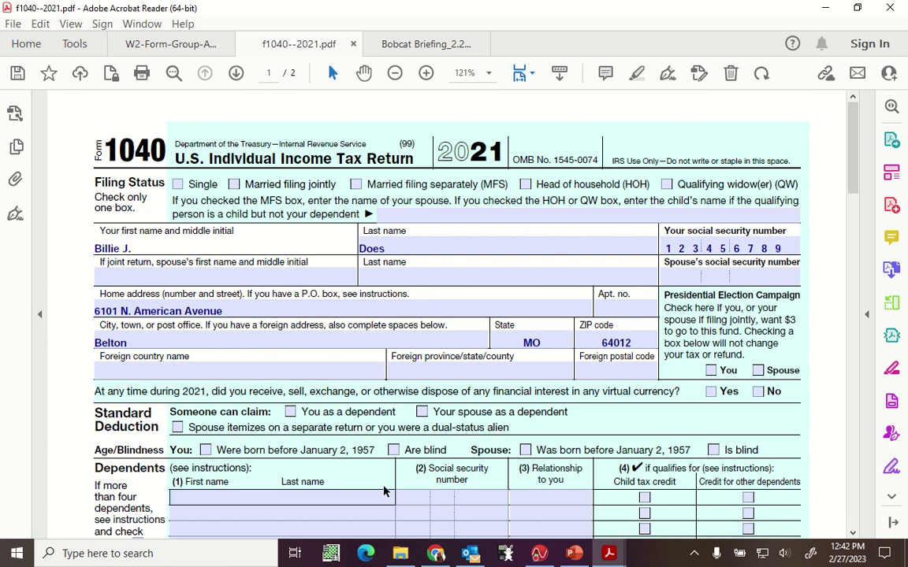
Check the 1040's city, state and ZIP code entries against the employee's address on the W-2 form.
{"action": "left_click", "coordinate": [181, 49]}
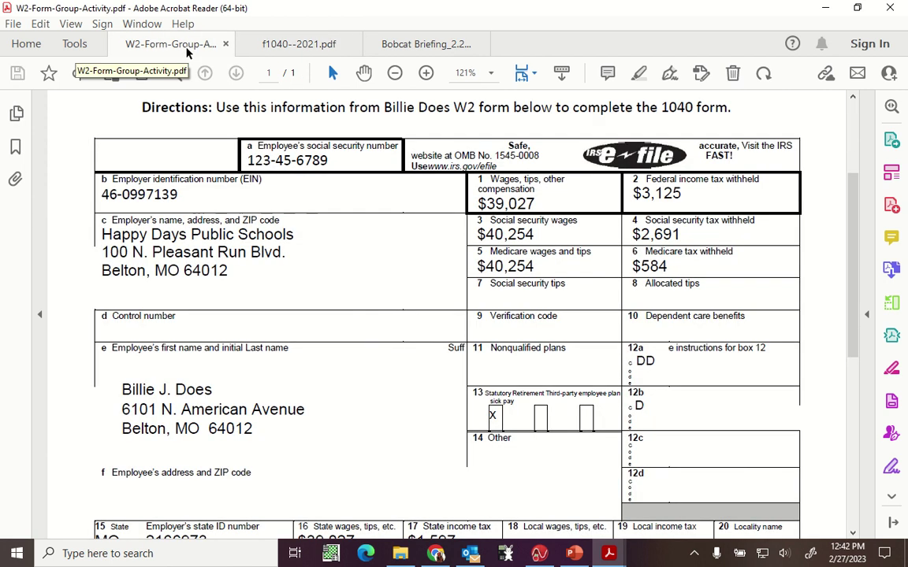
{"action": "left_click", "coordinate": [264, 44]}
{"action": "left_click", "coordinate": [201, 340]}
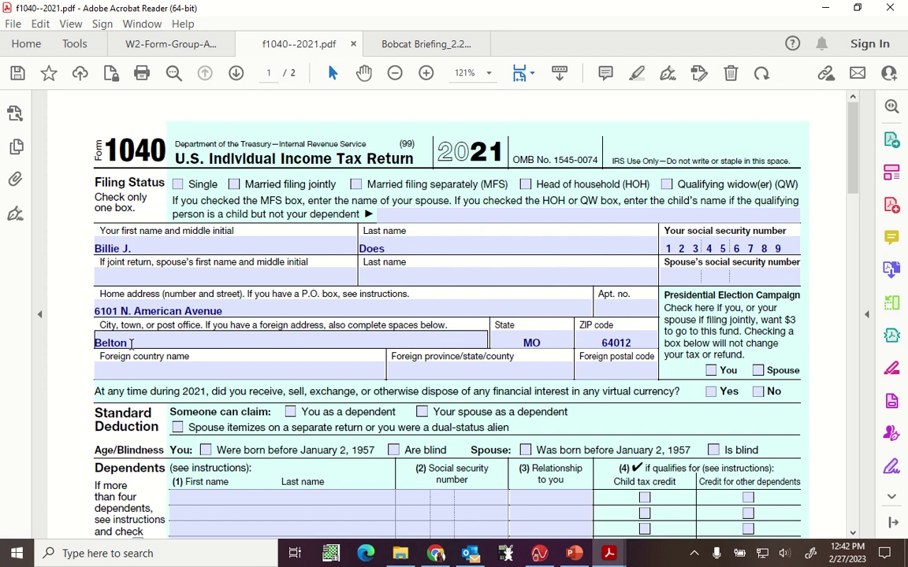
{"action": "left_click", "coordinate": [532, 343]}
{"action": "left_click", "coordinate": [653, 341]}
{"action": "left_click", "coordinate": [661, 340]}
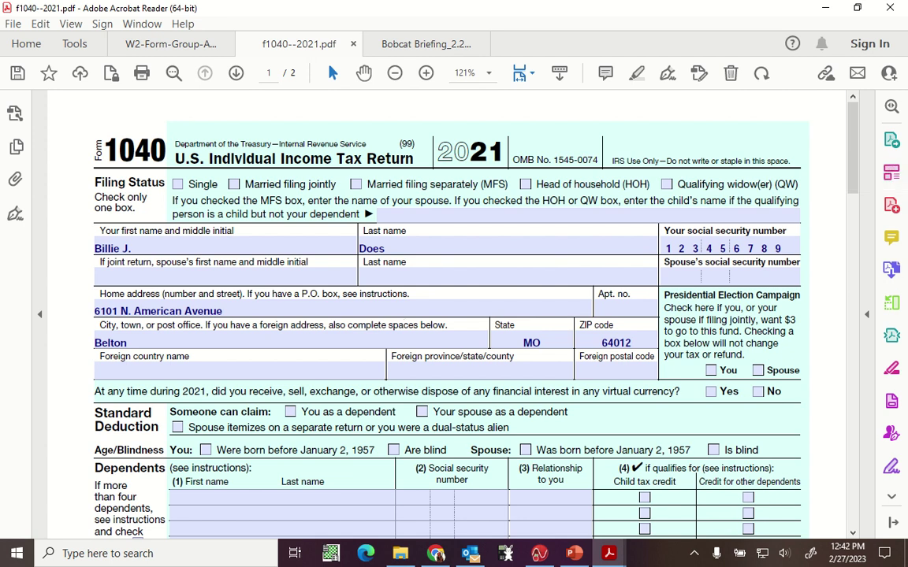
Mark the filing status as Single and answer No to the virtual currency question on the 1040.
{"action": "left_click", "coordinate": [436, 553]}
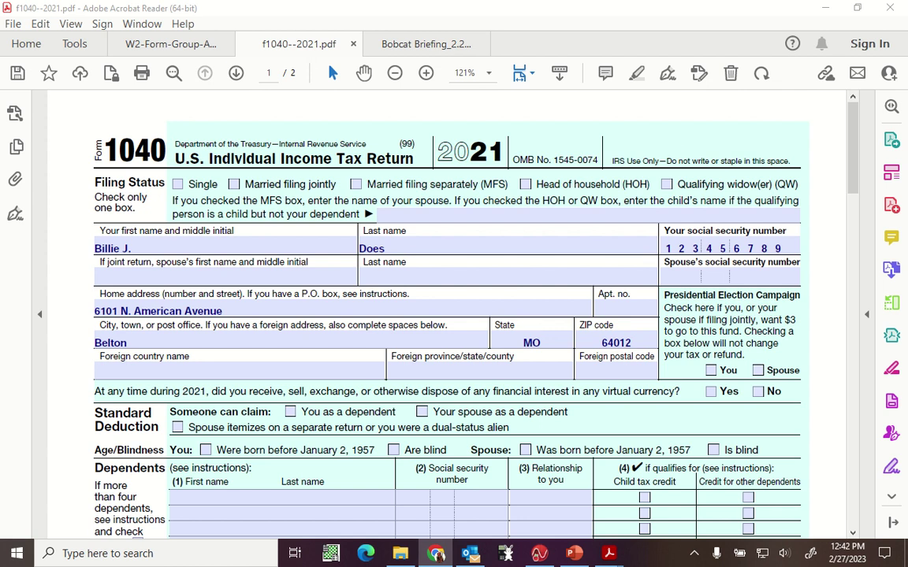
{"action": "left_click", "coordinate": [177, 184]}
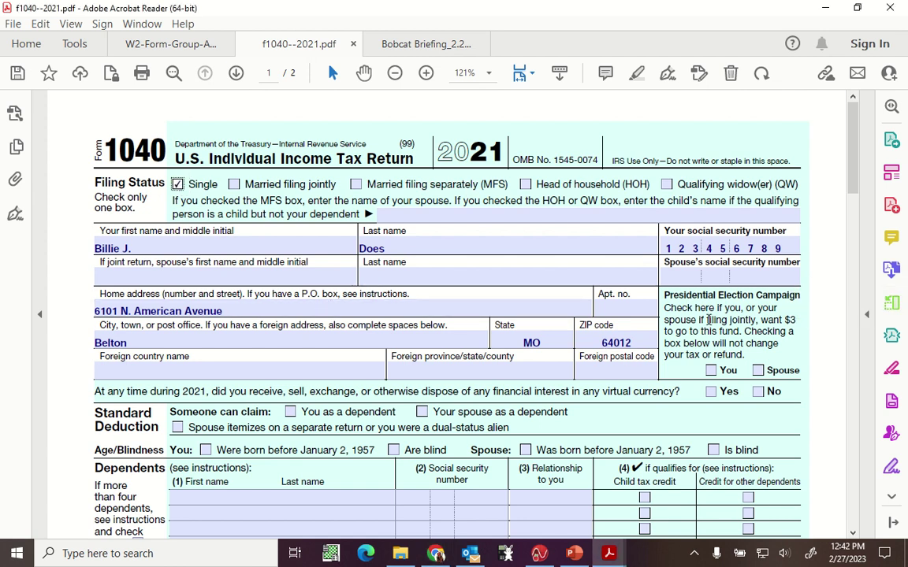
{"action": "scroll", "coordinate": [818, 313], "scroll_direction": "down", "scroll_amount": 3}
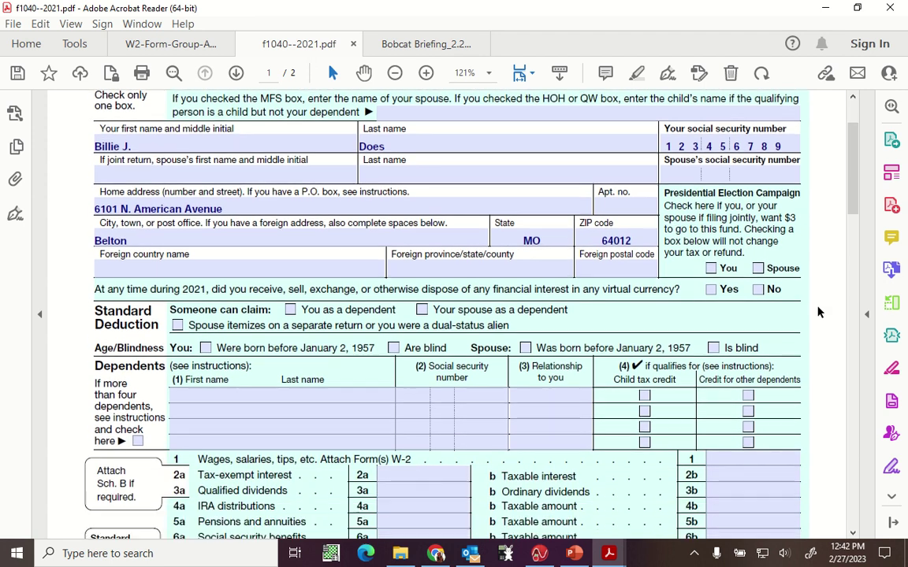
{"action": "scroll", "coordinate": [818, 313], "scroll_direction": "down", "scroll_amount": 1}
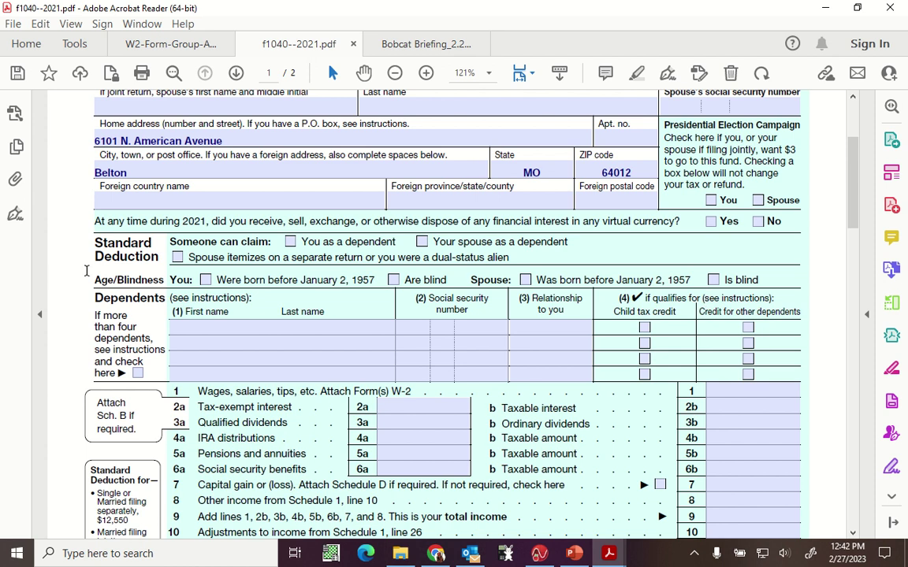
{"action": "left_click", "coordinate": [577, 330]}
{"action": "scroll", "coordinate": [891, 334], "scroll_direction": "down", "scroll_amount": 1}
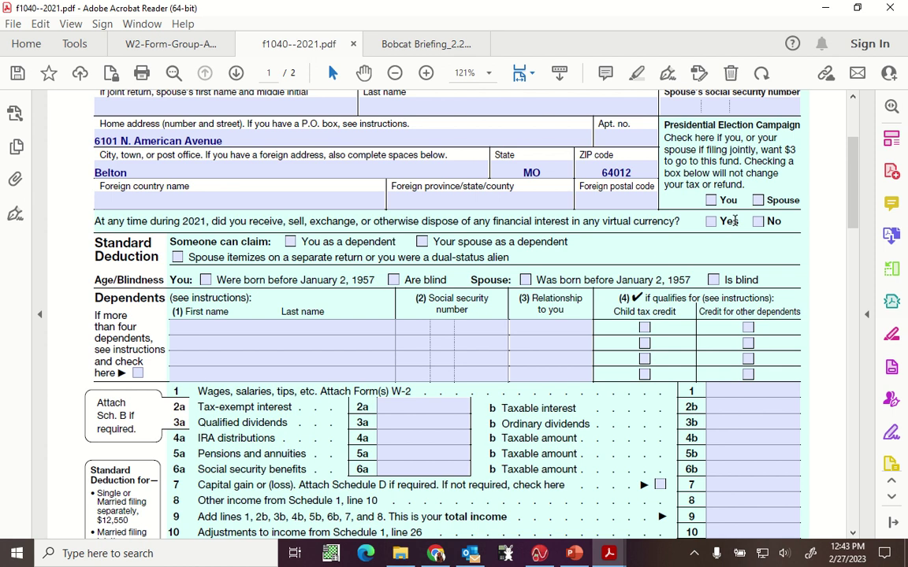
{"action": "left_click", "coordinate": [757, 223]}
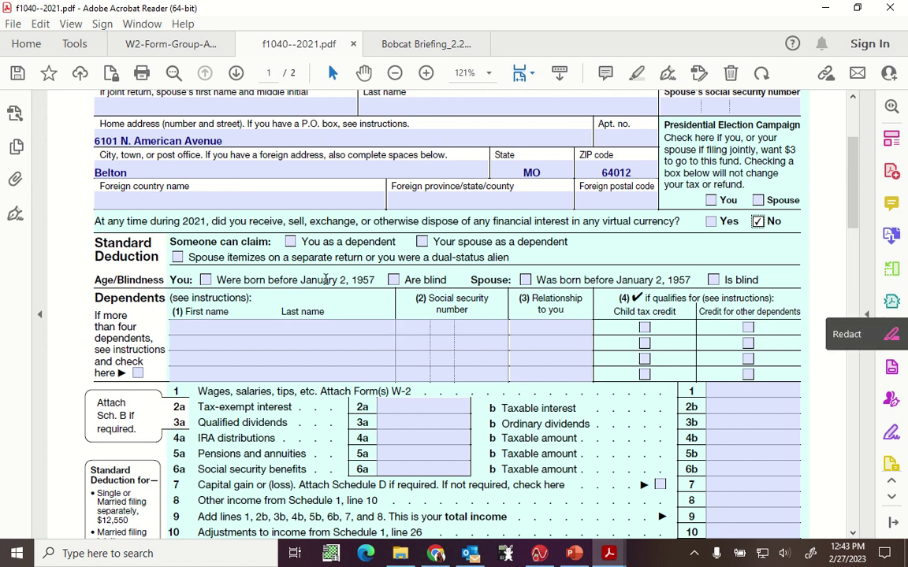
Enter the W-2 box 1 wages, 39027, on line 1 of the 1040.
{"action": "scroll", "coordinate": [826, 258], "scroll_direction": "down", "scroll_amount": 4}
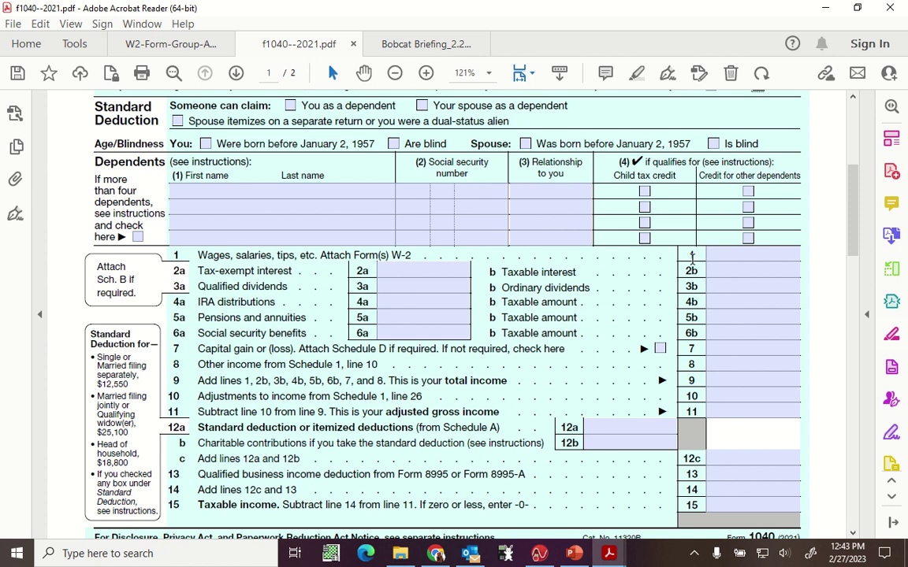
{"action": "left_click", "coordinate": [740, 254]}
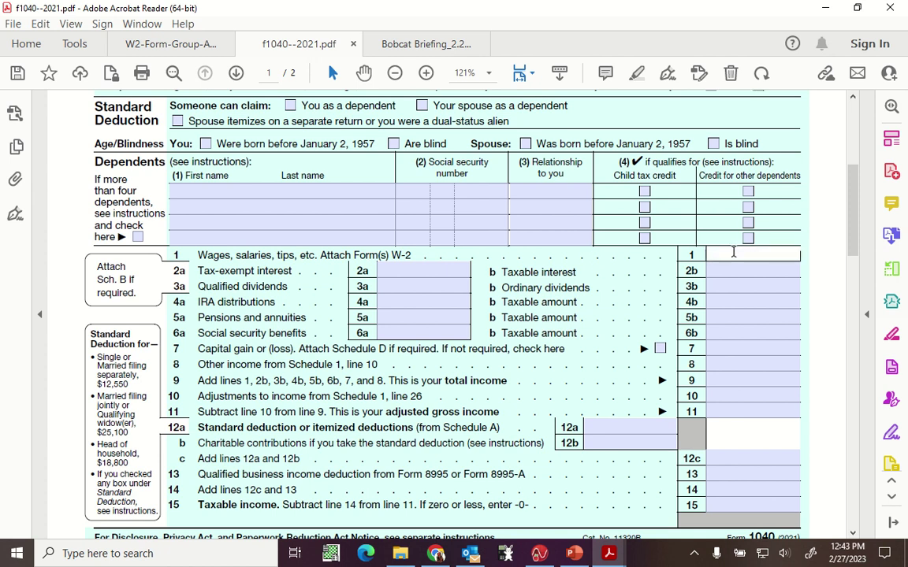
{"action": "left_click", "coordinate": [169, 44]}
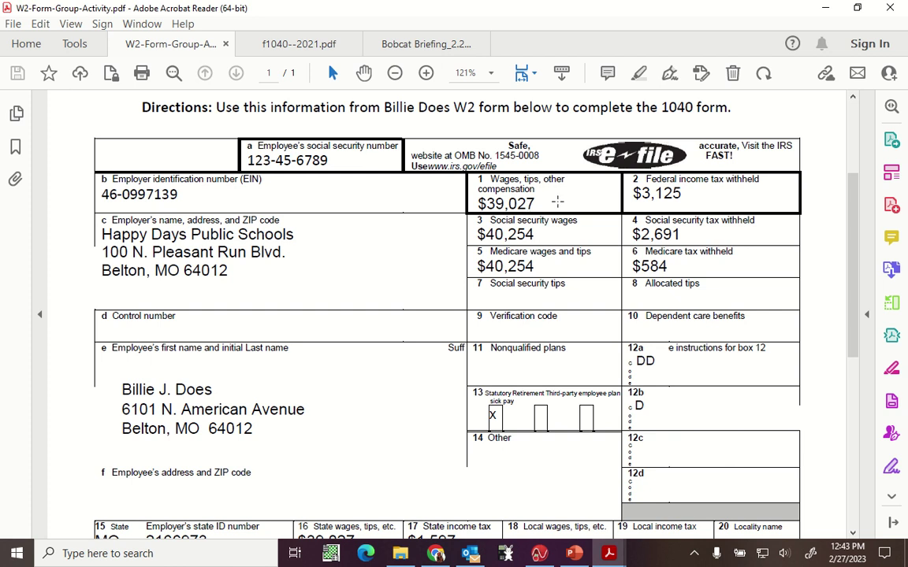
{"action": "left_click", "coordinate": [297, 44]}
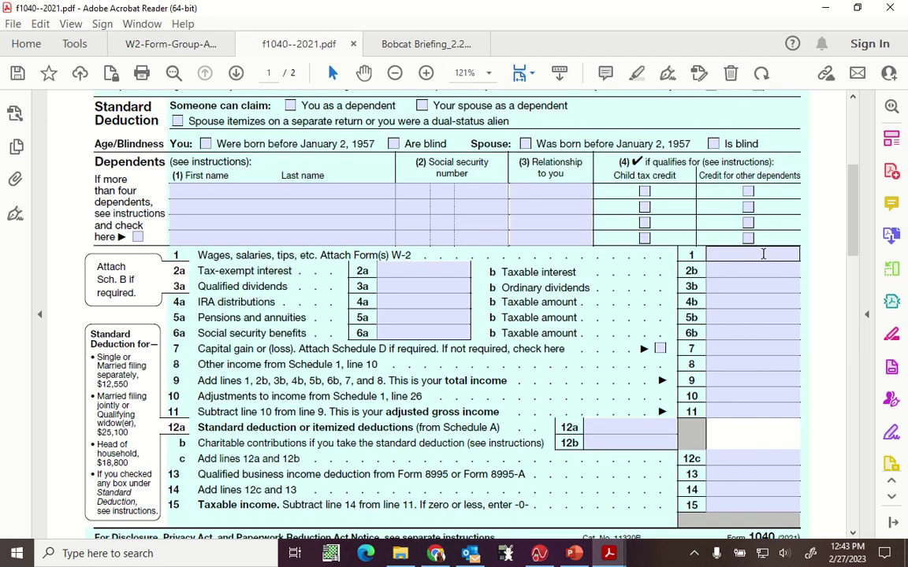
{"action": "type", "text": "39027"}
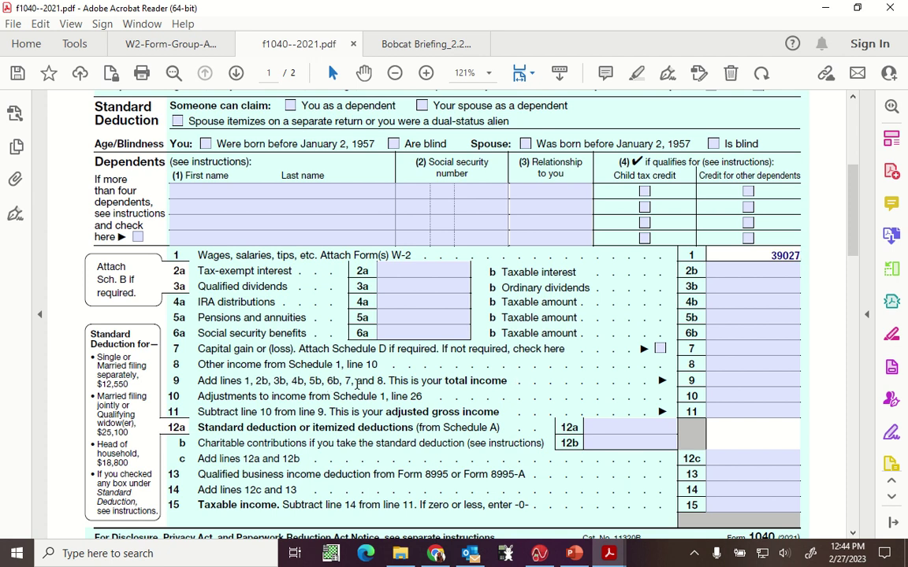
Enter 39027 as the total income on line 9.
{"action": "left_click", "coordinate": [779, 392]}
{"action": "left_click", "coordinate": [780, 383]}
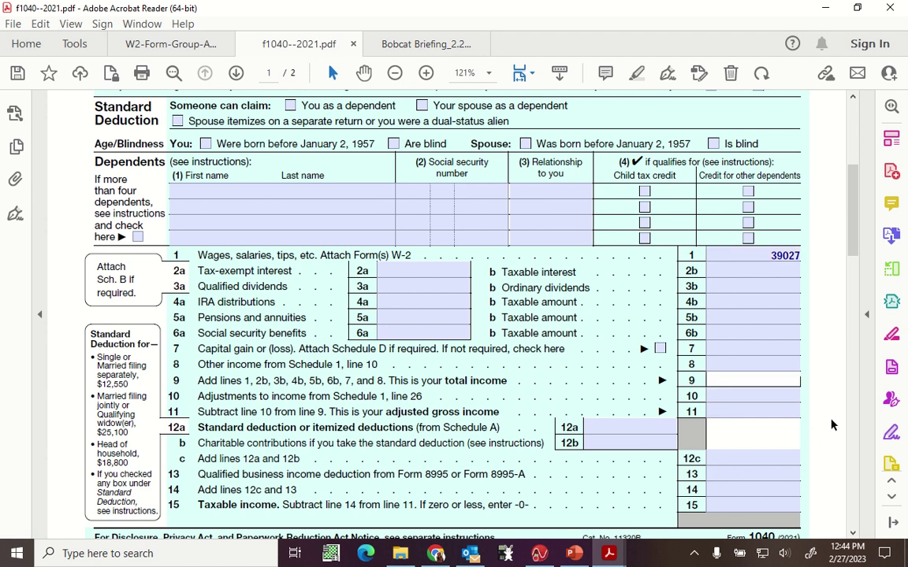
{"action": "type", "text": "39027"}
Enter 0 for the adjustments to income on line 10 and 39027 as the adjusted gross income on line 11.
{"action": "left_click", "coordinate": [436, 553]}
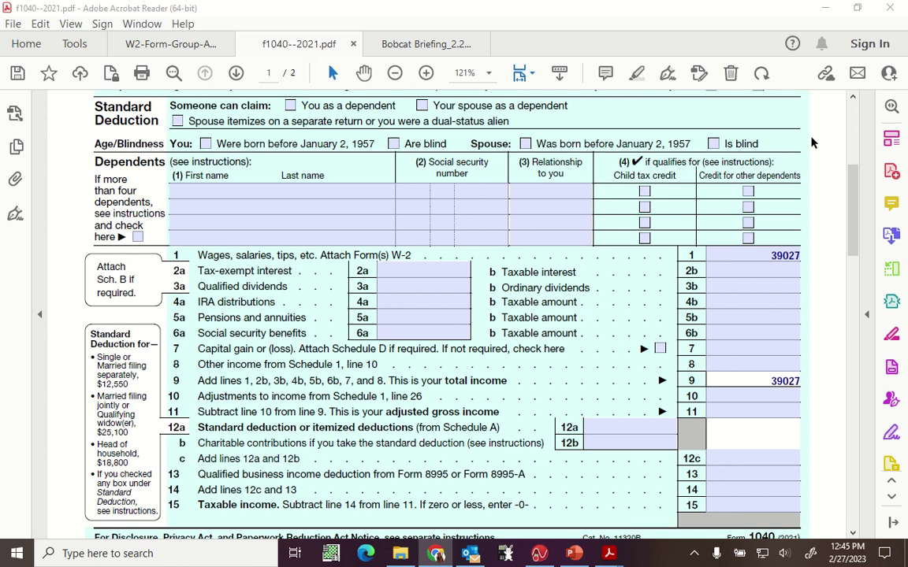
{"action": "left_click", "coordinate": [774, 396]}
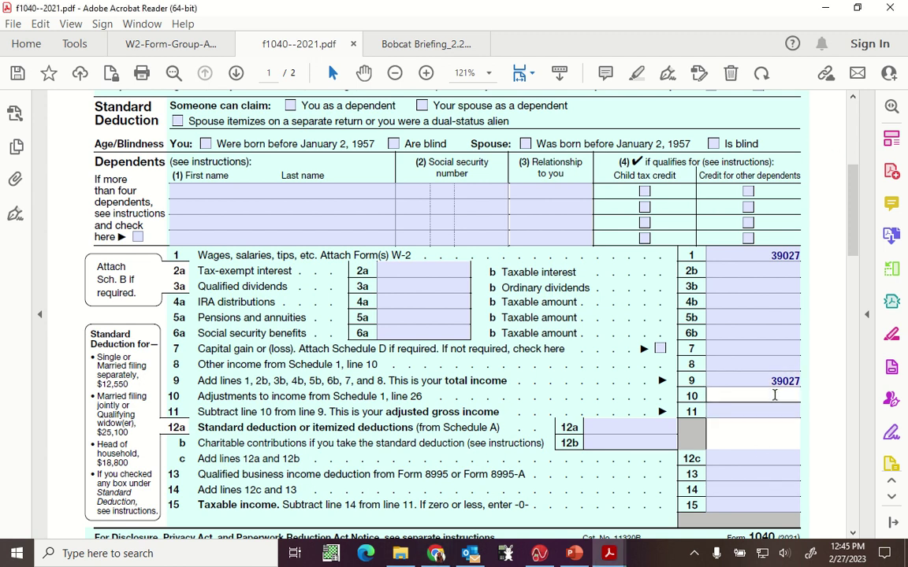
{"action": "type", "text": "0"}
{"action": "left_click", "coordinate": [780, 409]}
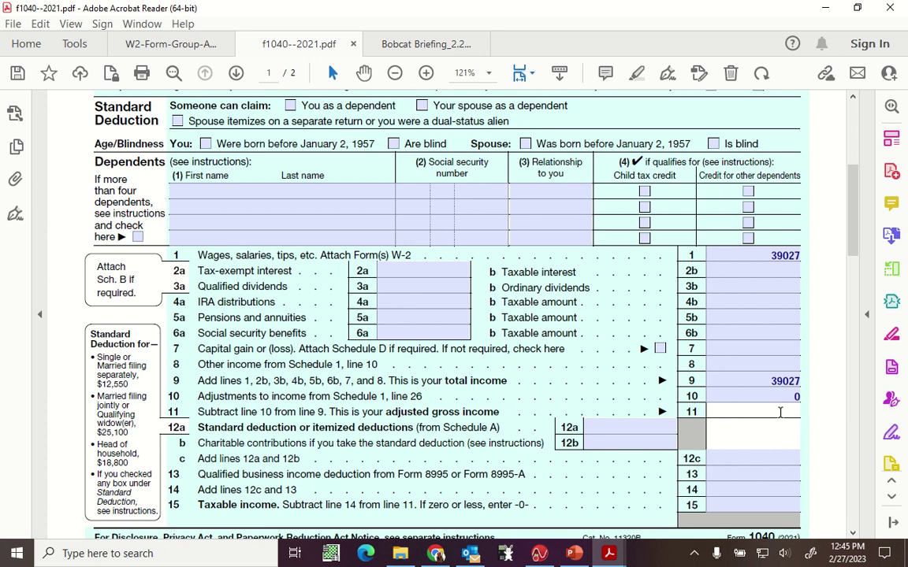
{"action": "type", "text": "39027"}
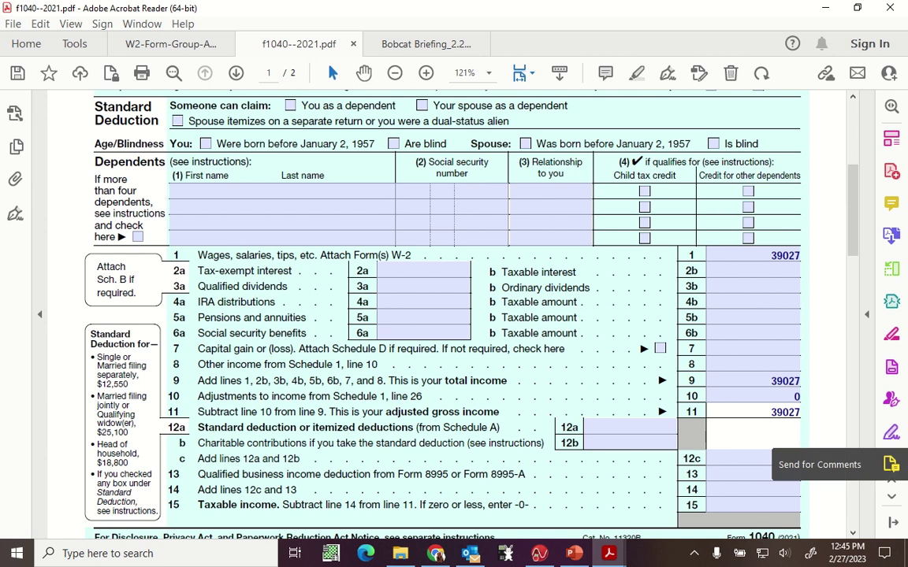
Enter the single filer's standard deduction of 12550 on line 12a and 0 charitable contributions on line 12b.
{"action": "left_click", "coordinate": [436, 553]}
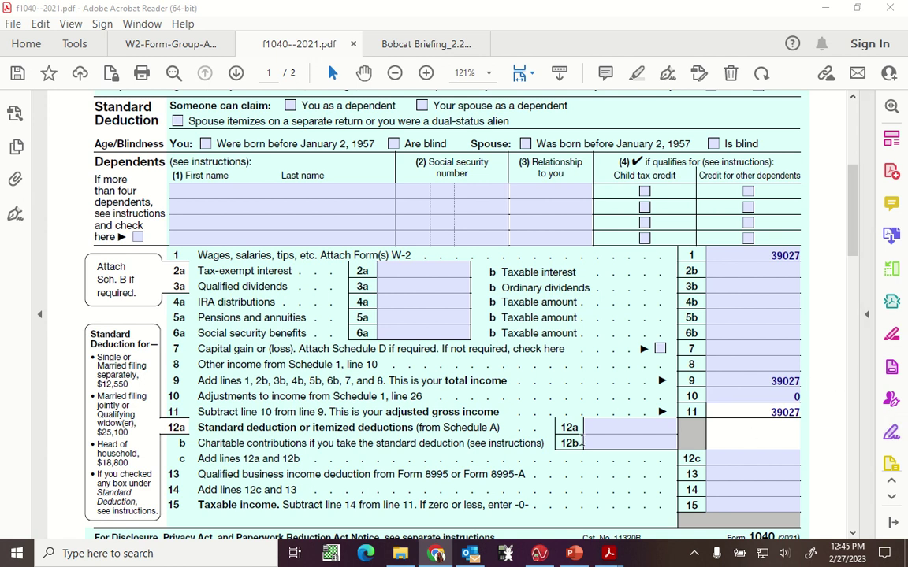
{"action": "left_click", "coordinate": [628, 424]}
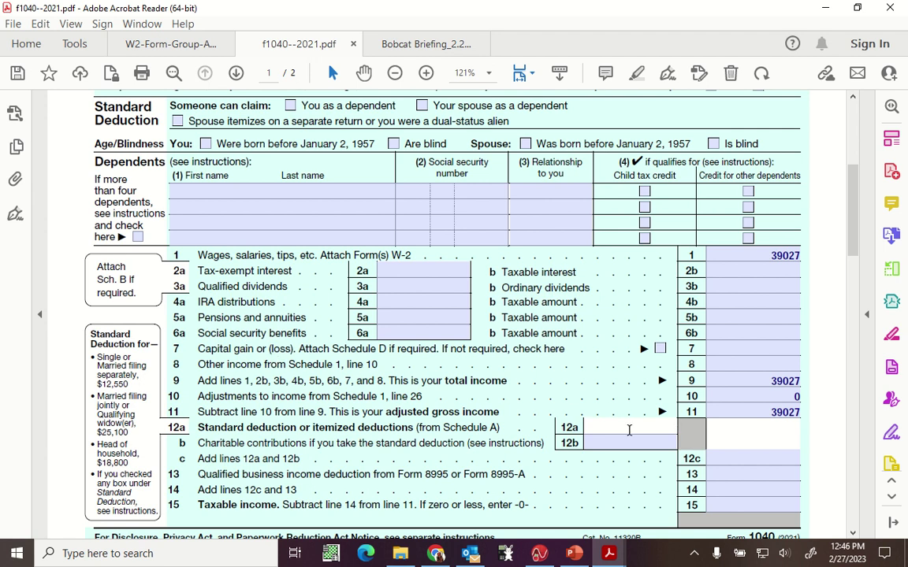
{"action": "type", "text": "12550"}
{"action": "left_click", "coordinate": [655, 442]}
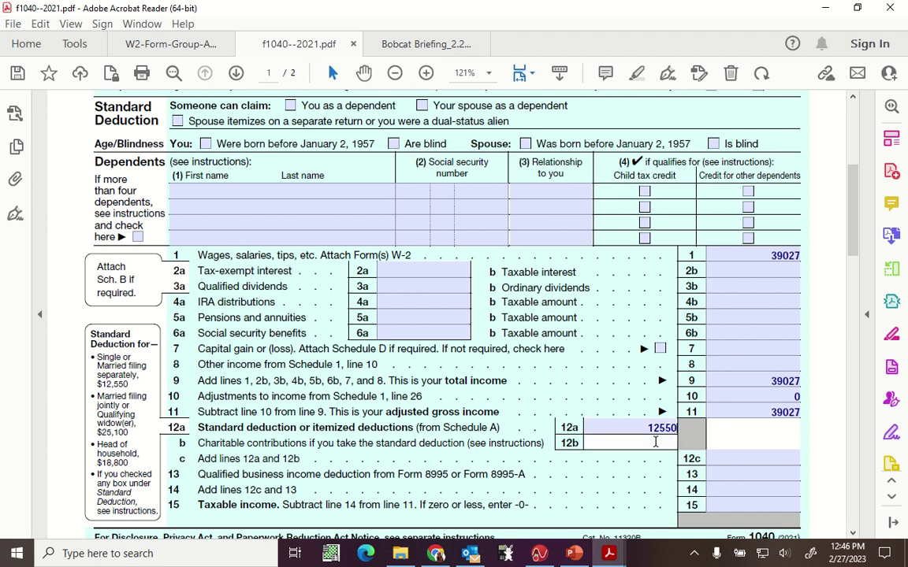
{"action": "type", "text": "0"}
Enter 12550 as the deduction sums on lines 12c and 14, leaving line 13 blank.
{"action": "left_click", "coordinate": [747, 460]}
{"action": "type", "text": "12550"}
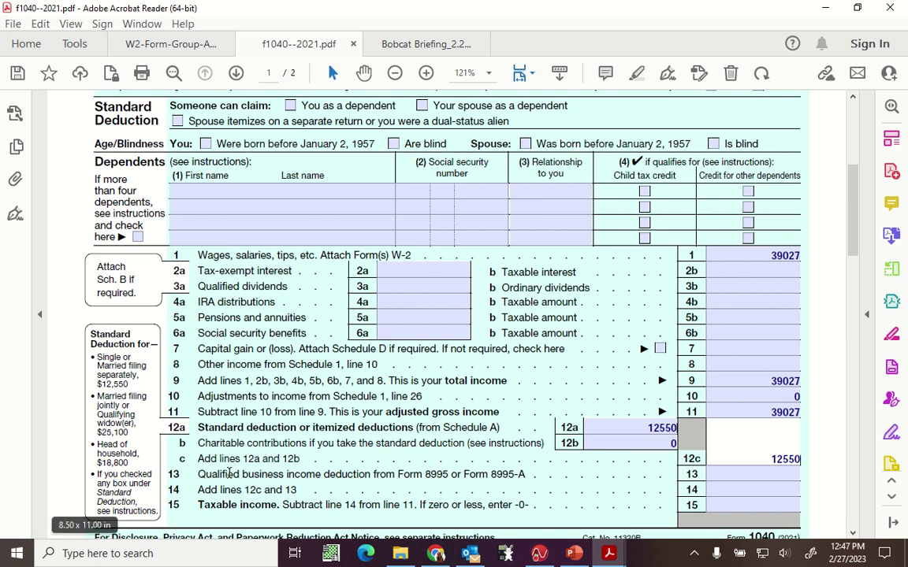
{"action": "left_click", "coordinate": [521, 471]}
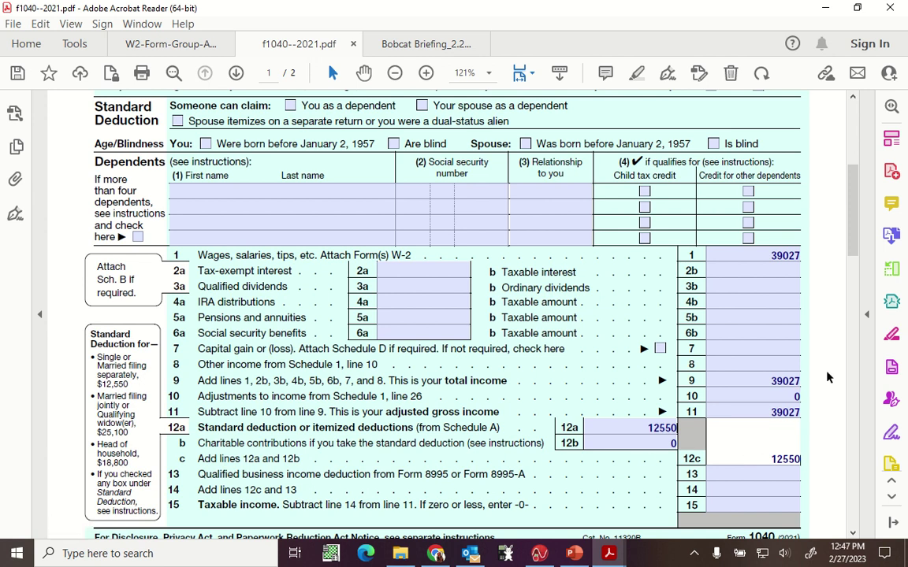
{"action": "scroll", "coordinate": [827, 378], "scroll_direction": "down", "scroll_amount": 2}
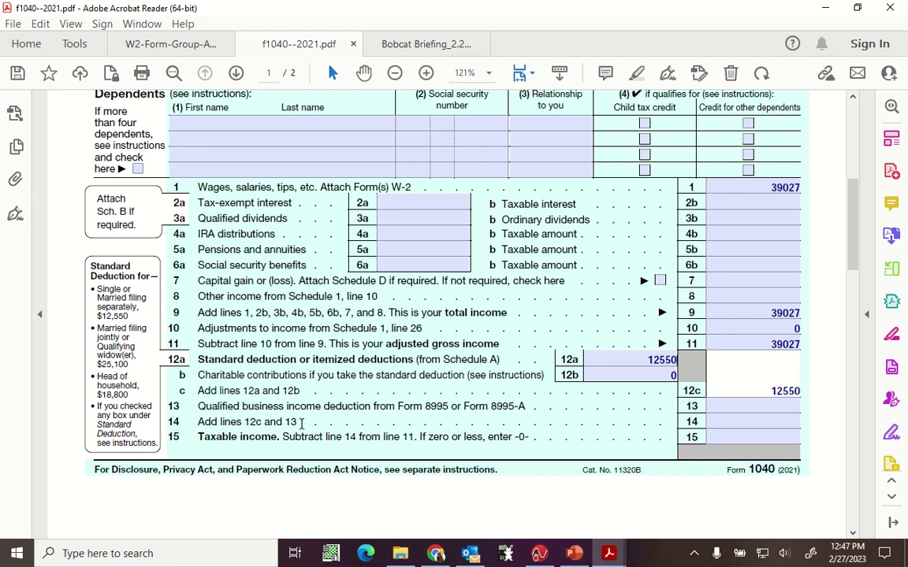
{"action": "left_click", "coordinate": [773, 419]}
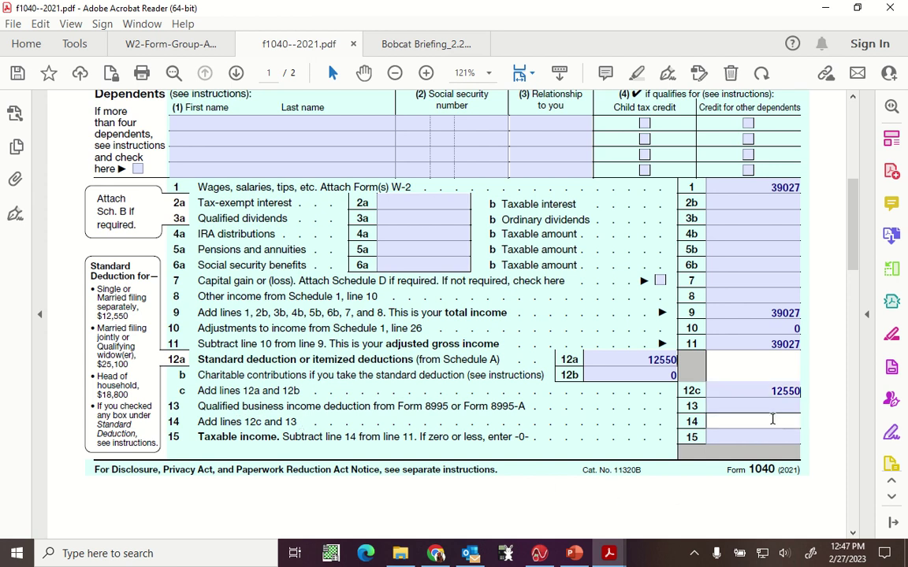
{"action": "type", "text": "12550"}
{"action": "left_click", "coordinate": [771, 407]}
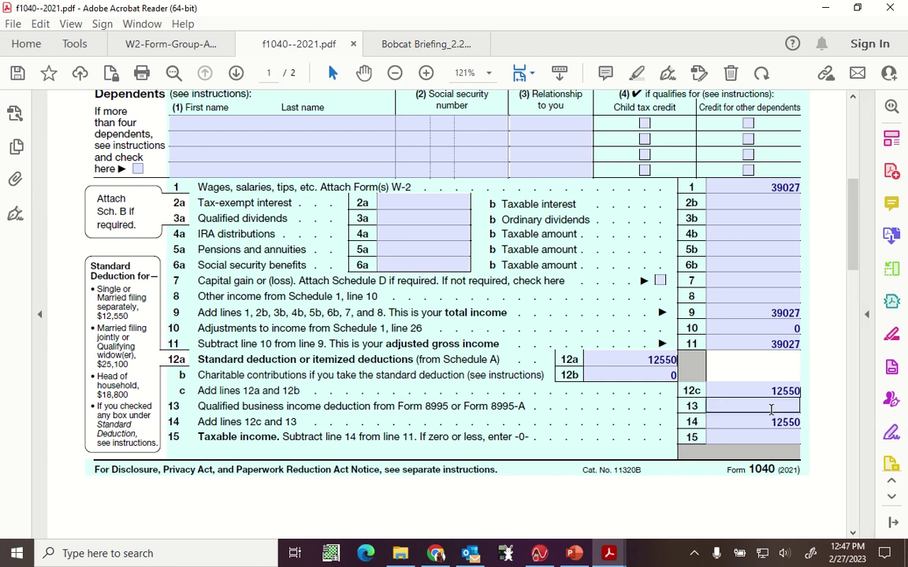
{"action": "left_click", "coordinate": [542, 446]}
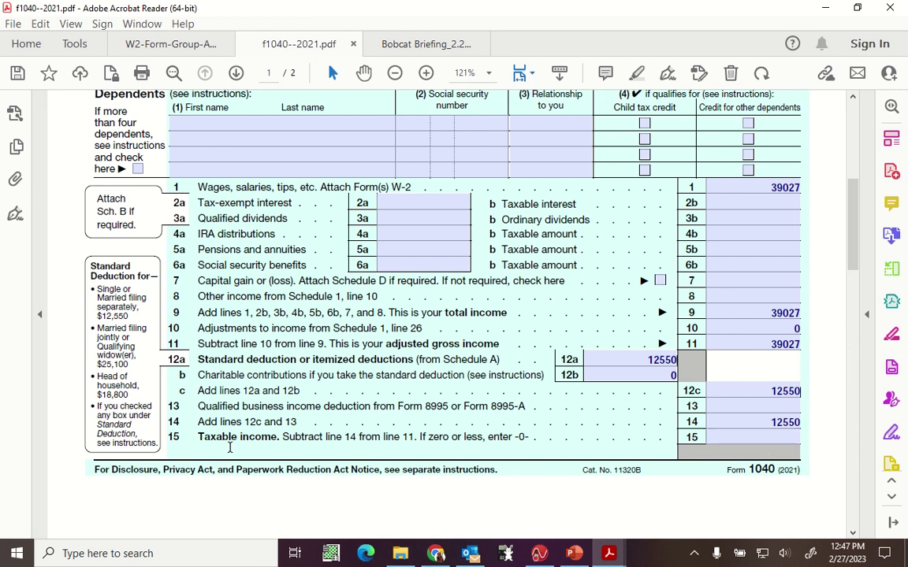
Enter 26477 as the taxable income on line 15, subtracting line 14 from line 11.
{"action": "left_click", "coordinate": [766, 443]}
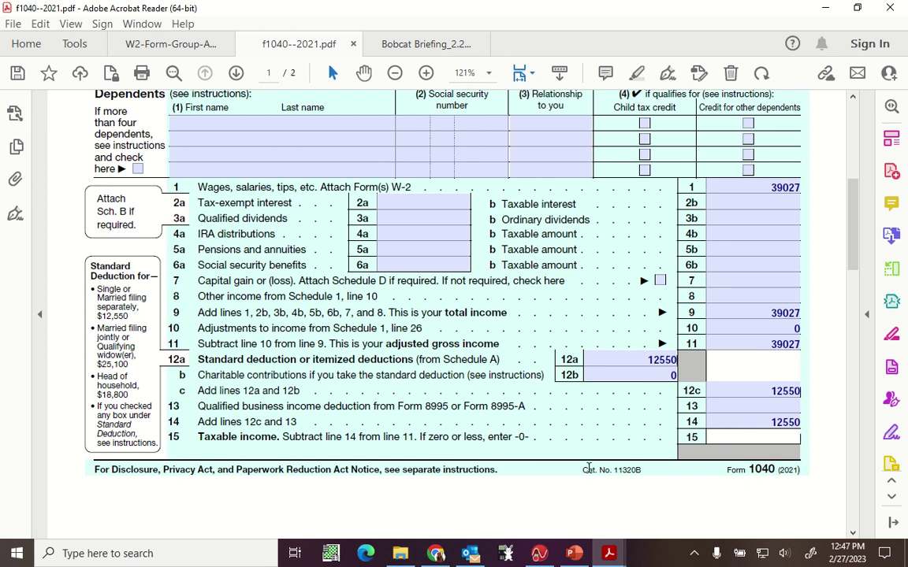
{"action": "left_click", "coordinate": [786, 439]}
{"action": "left_click", "coordinate": [797, 344]}
{"action": "type", "text": "26"}
{"action": "type", "text": "477"}
For line 16 on page 2, switch to Chrome's 2021 Marginal Tax Brackets page and examine the income ranges and rates for single filers.
{"action": "scroll", "coordinate": [830, 444], "scroll_direction": "down", "scroll_amount": 5}
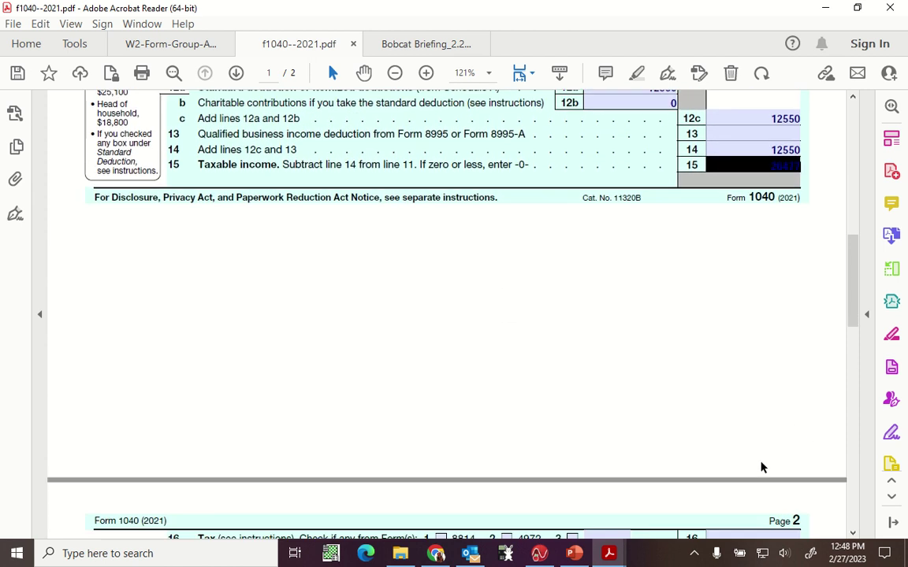
{"action": "scroll", "coordinate": [777, 415], "scroll_direction": "down", "scroll_amount": 4}
{"action": "scroll", "coordinate": [777, 410], "scroll_direction": "down", "scroll_amount": 3}
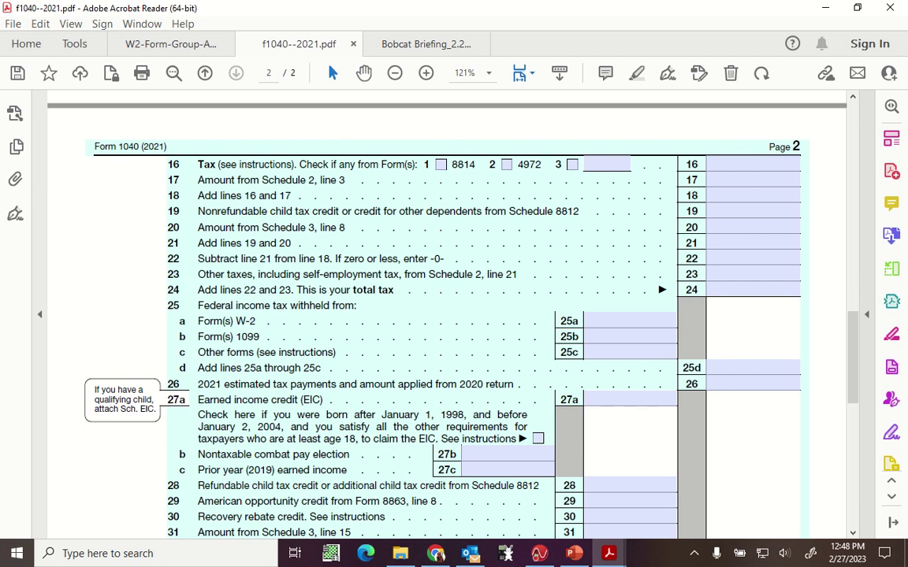
{"action": "left_click", "coordinate": [436, 553]}
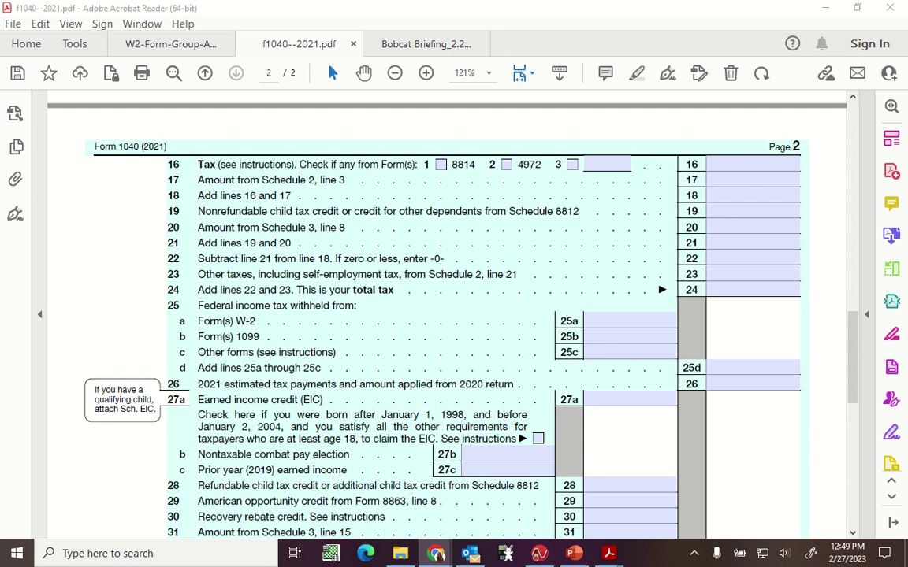
{"action": "key", "text": "alt+Tab"}
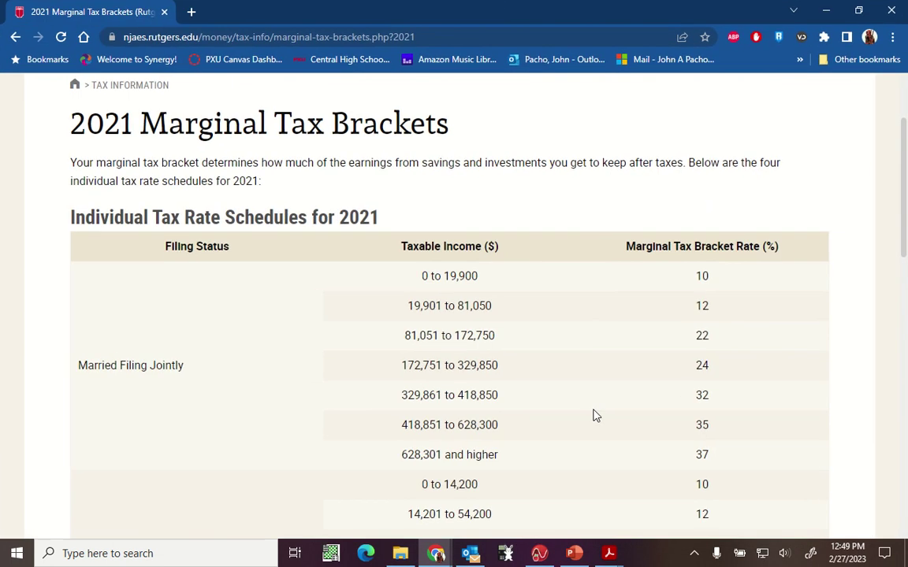
{"action": "scroll", "coordinate": [873, 287], "scroll_direction": "down", "scroll_amount": 3}
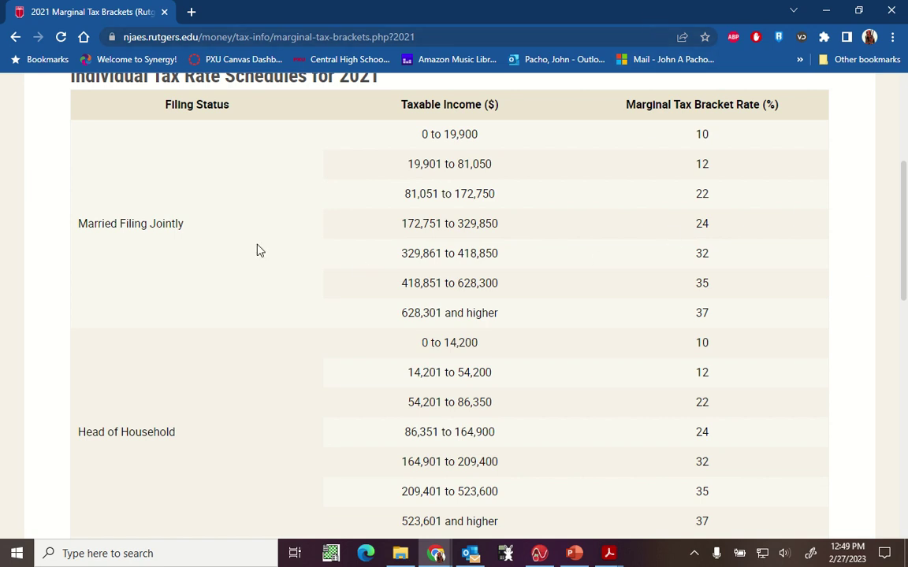
{"action": "scroll", "coordinate": [653, 203], "scroll_direction": "down", "scroll_amount": 4}
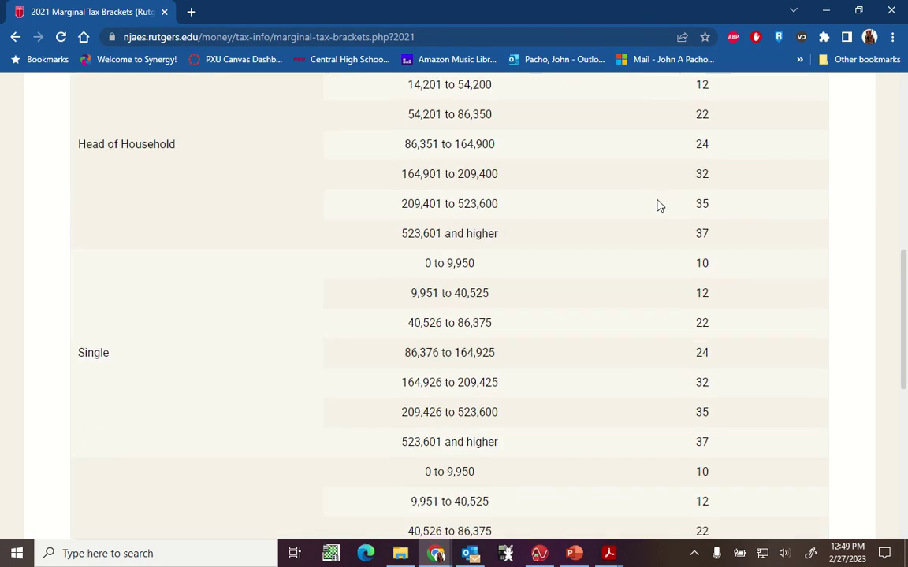
{"action": "scroll", "coordinate": [658, 205], "scroll_direction": "down", "scroll_amount": 1}
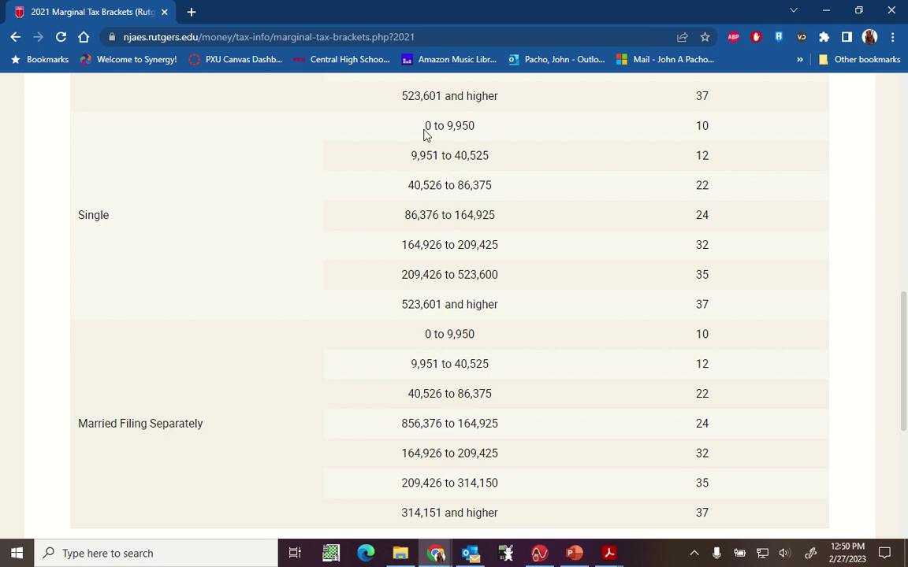
{"action": "left_click_drag", "start_coordinate": [420, 135], "coordinate": [730, 130]}
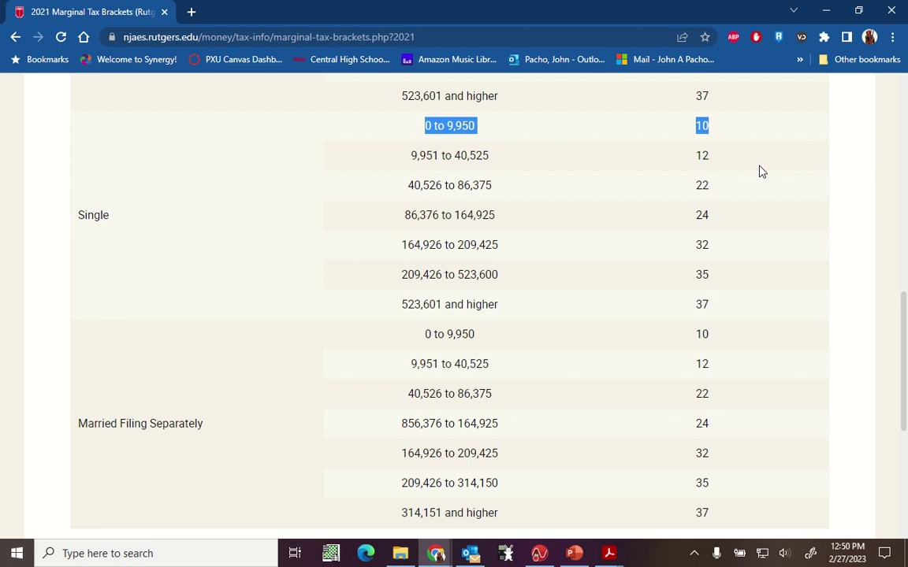
{"action": "left_click", "coordinate": [548, 134]}
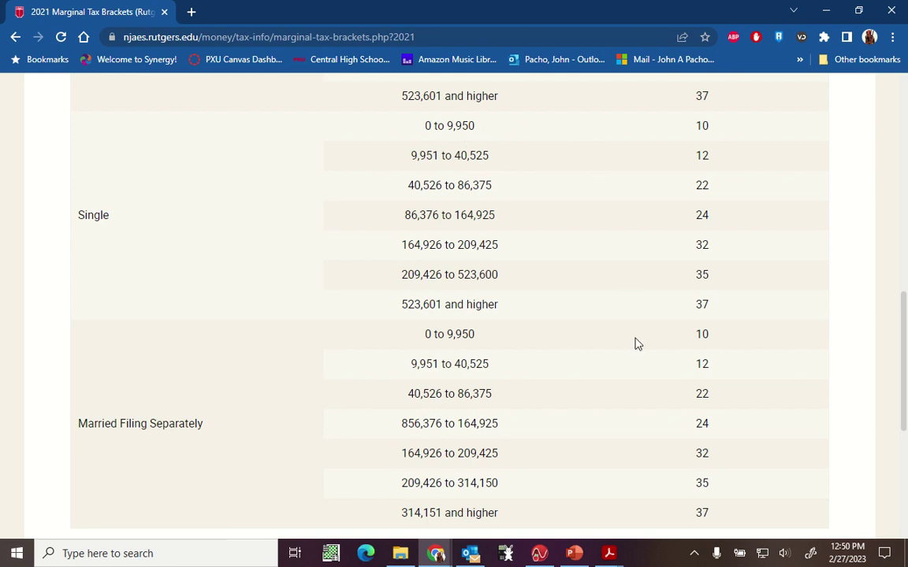
Switch to the TI-Nspire software and clear the old amortization table from the calculator page.
{"action": "left_click", "coordinate": [537, 554]}
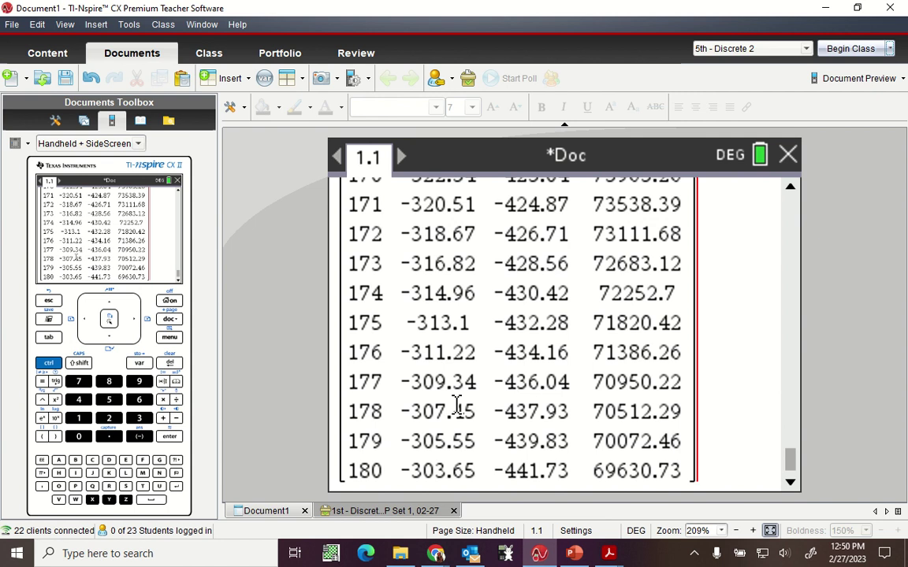
{"action": "left_click", "coordinate": [689, 432]}
{"action": "key", "text": "BackSpace"}
{"action": "key", "text": "Down"}
{"action": "key", "text": "Down"}
{"action": "key", "text": "Down"}
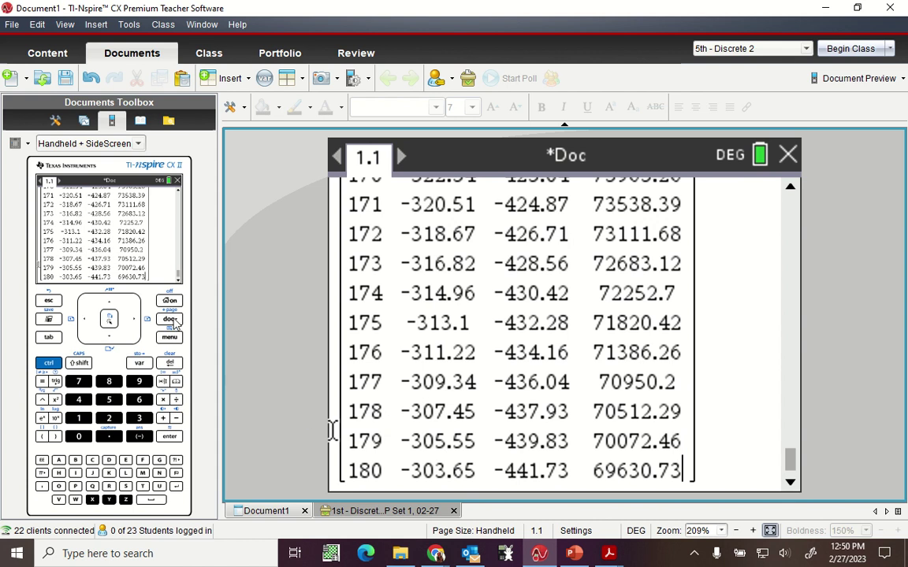
{"action": "left_click", "coordinate": [171, 364]}
{"action": "left_click", "coordinate": [171, 364]}
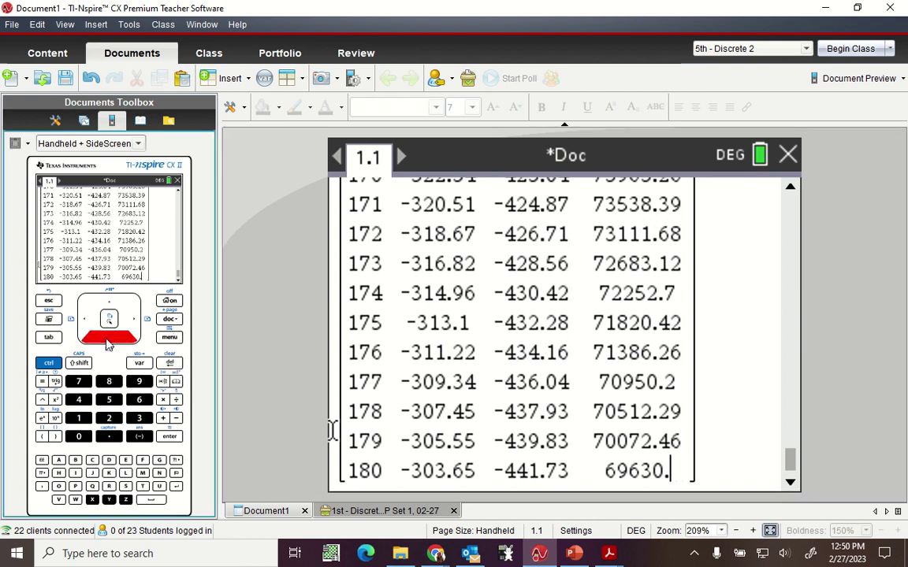
{"action": "left_click", "coordinate": [133, 328]}
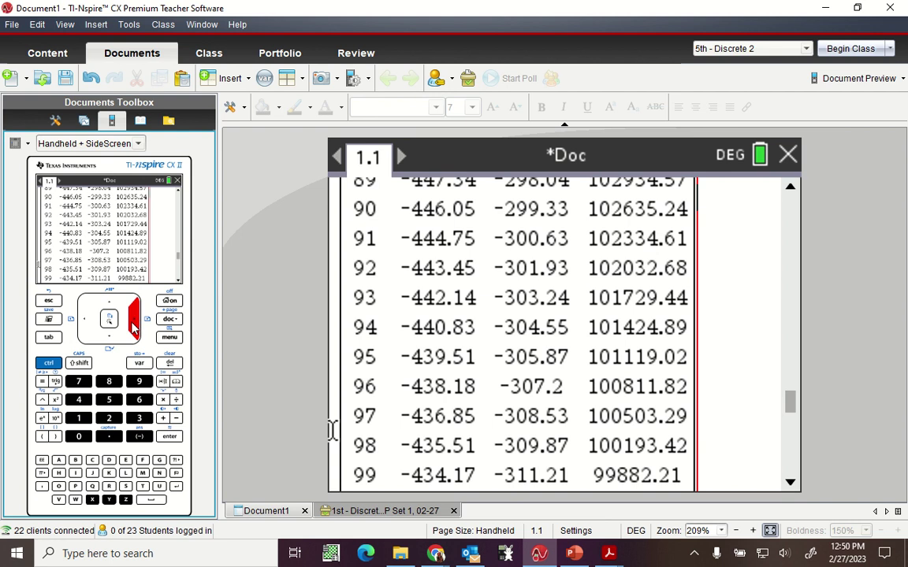
{"action": "key", "text": "Return"}
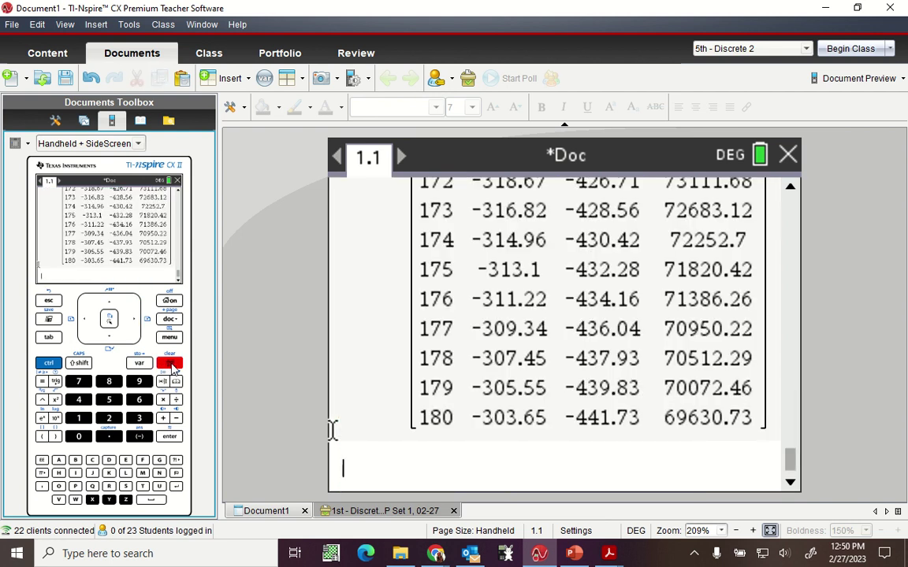
{"action": "left_click", "coordinate": [115, 298]}
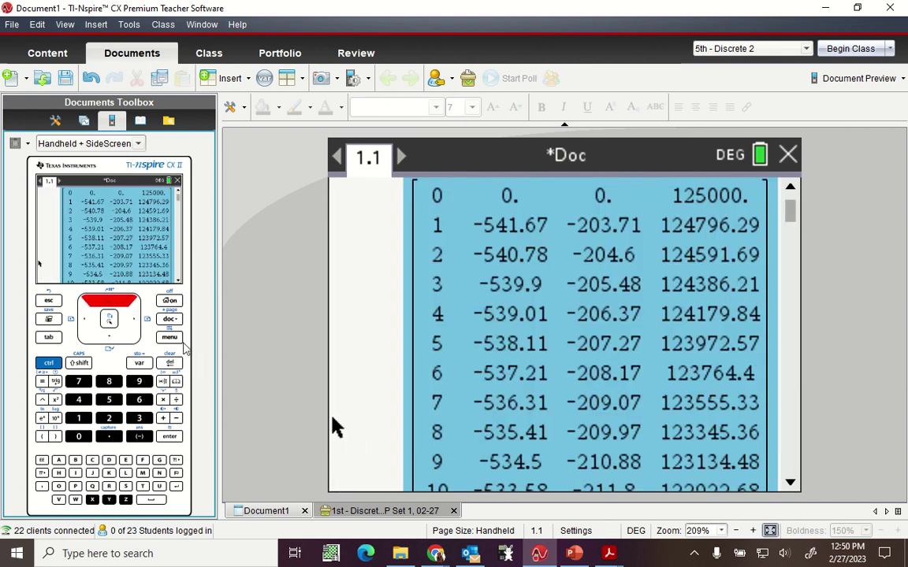
{"action": "key", "text": "BackSpace"}
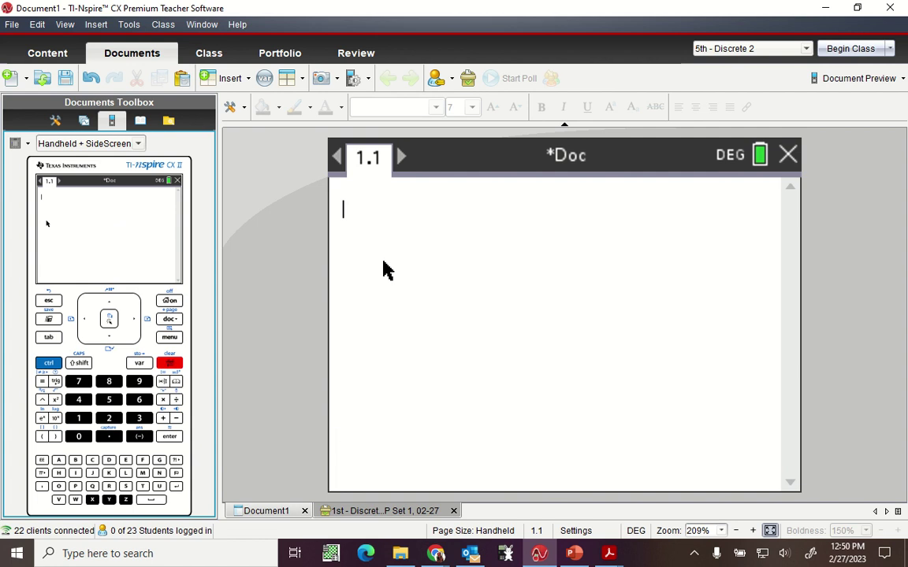
Calculate the tax on the first bracket as 9950 times .10.
{"action": "left_click", "coordinate": [339, 309]}
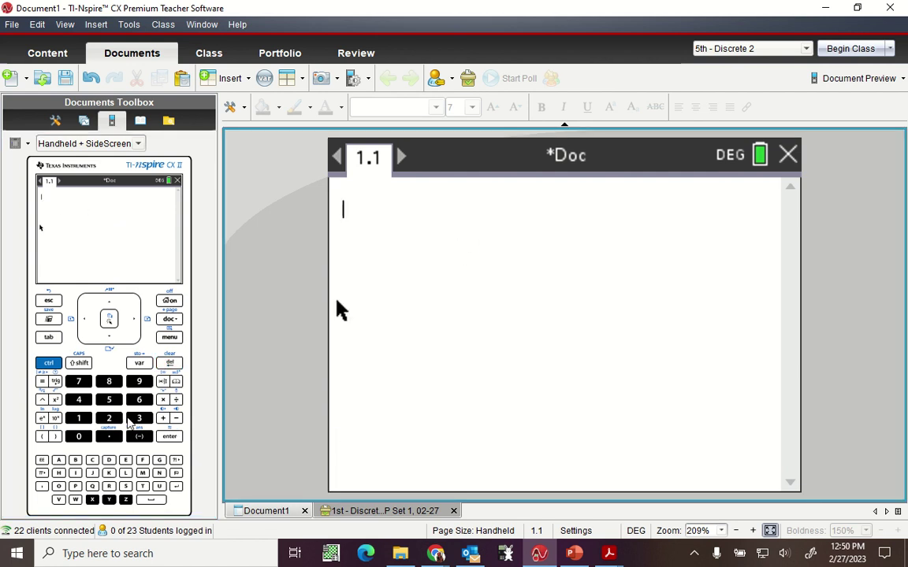
{"action": "type", "text": "9950"}
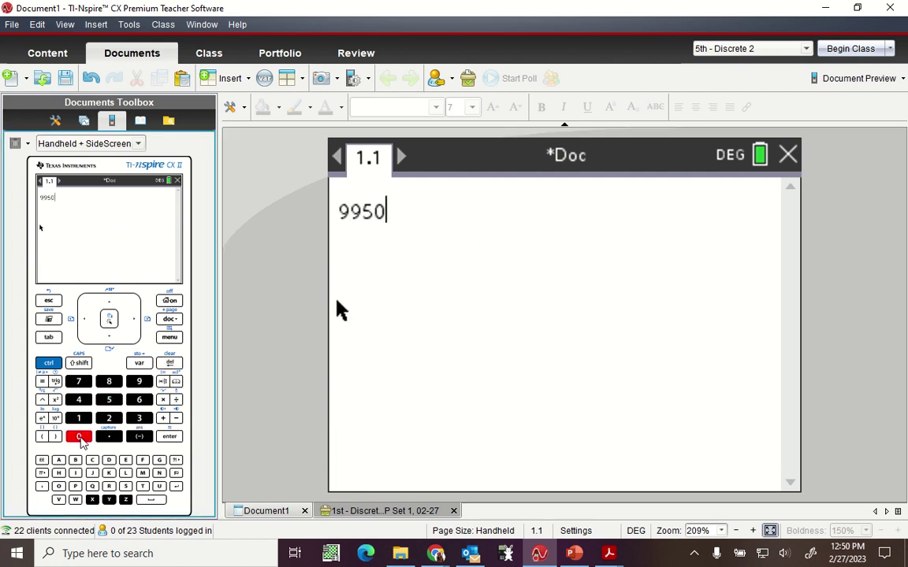
{"action": "type", "text": "*.10"}
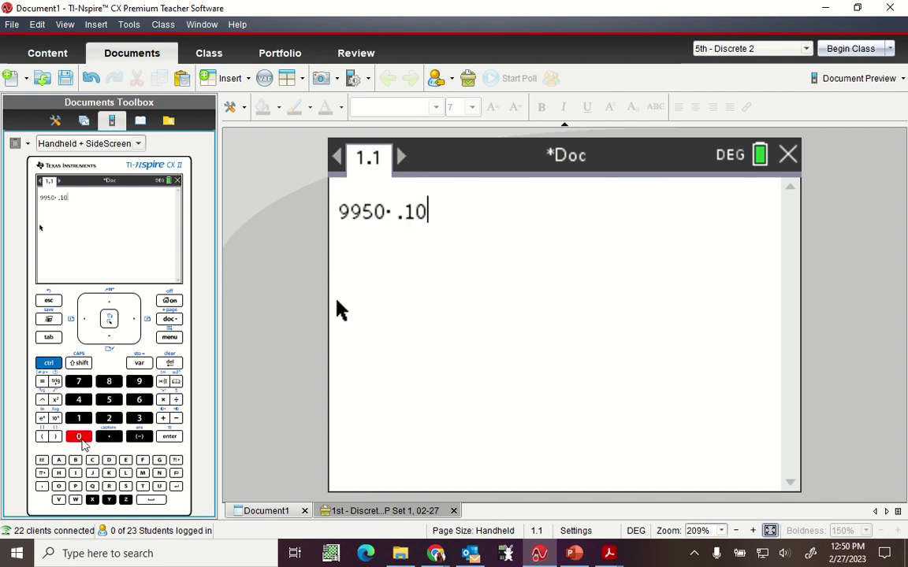
{"action": "key", "text": "Return"}
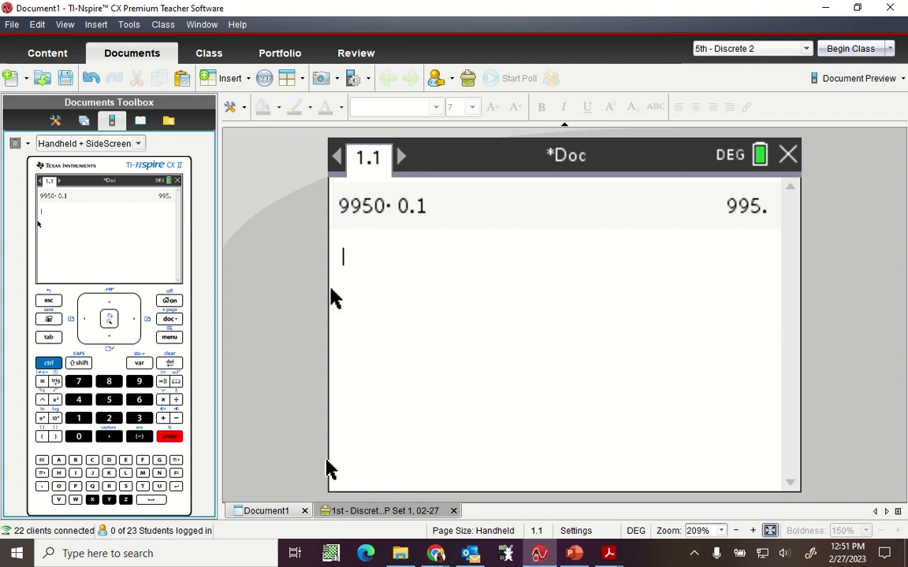
Switch to the f1040--2021 PDF in Acrobat Reader and check the taxable income on line 15.
{"action": "left_click", "coordinate": [611, 555]}
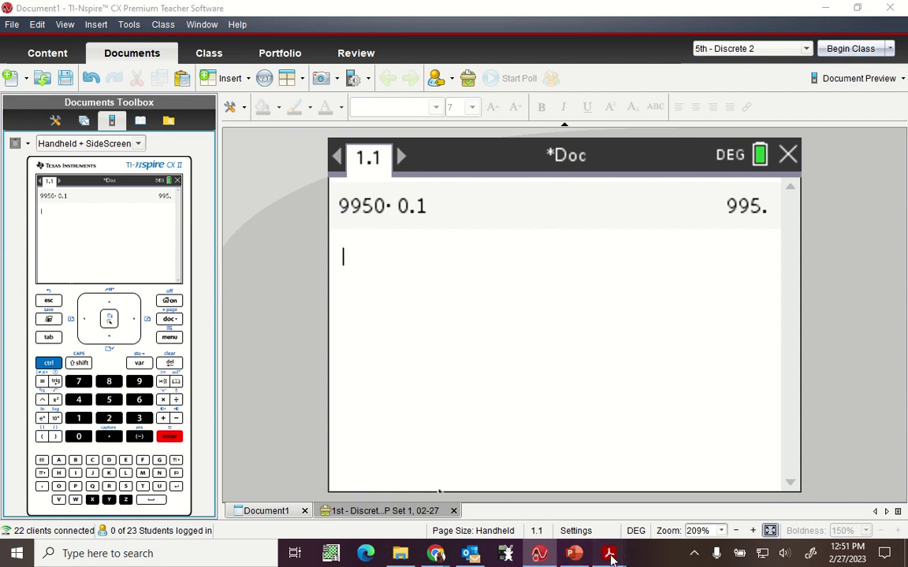
{"action": "left_click", "coordinate": [423, 462]}
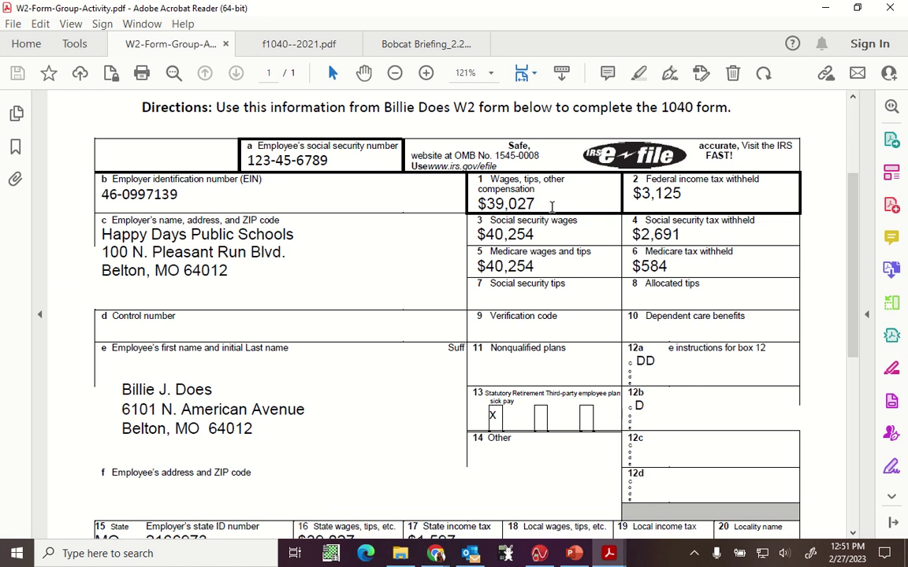
{"action": "left_click", "coordinate": [263, 43]}
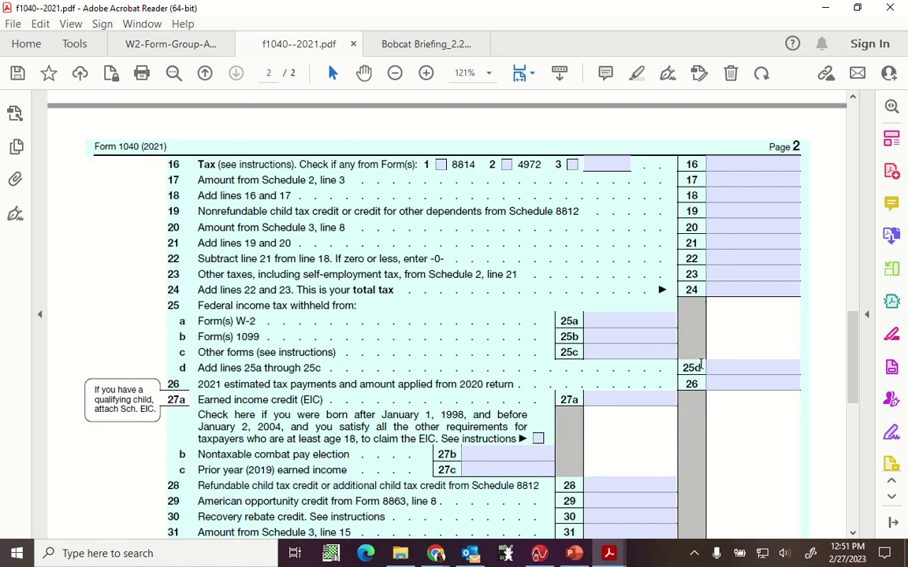
{"action": "scroll", "coordinate": [828, 341], "scroll_direction": "up", "scroll_amount": 5}
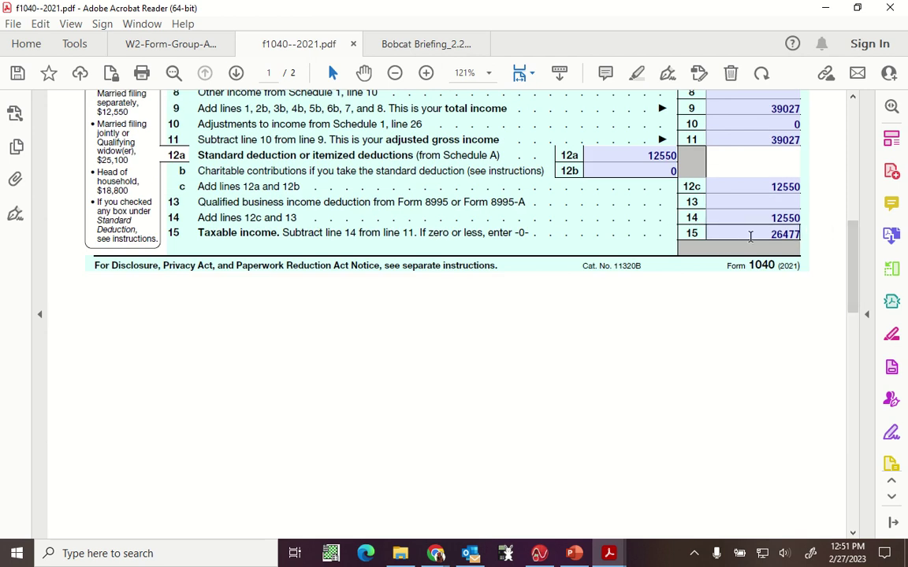
{"action": "left_click", "coordinate": [816, 241]}
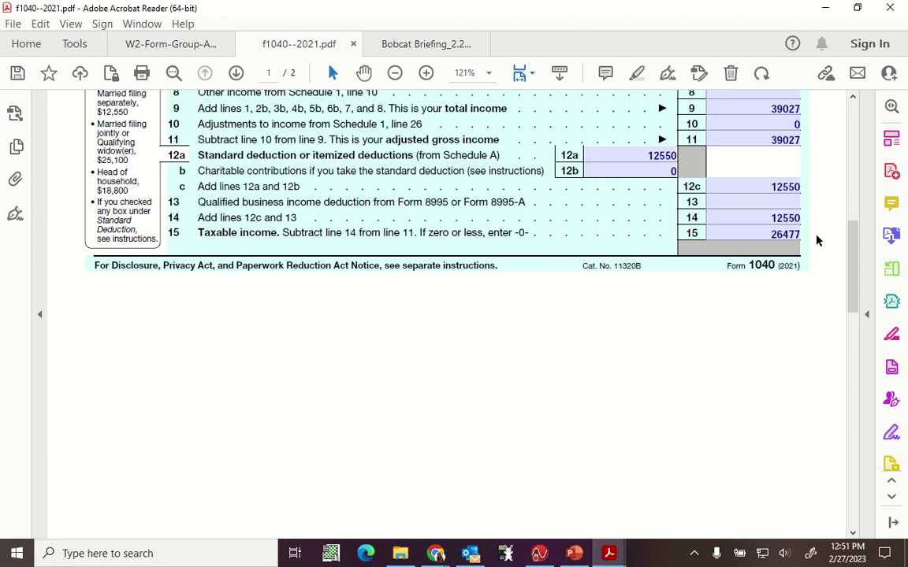
Back in the TI-Nspire calculator, subtract 9950 from the taxable income of 26477.
{"action": "left_click", "coordinate": [538, 553]}
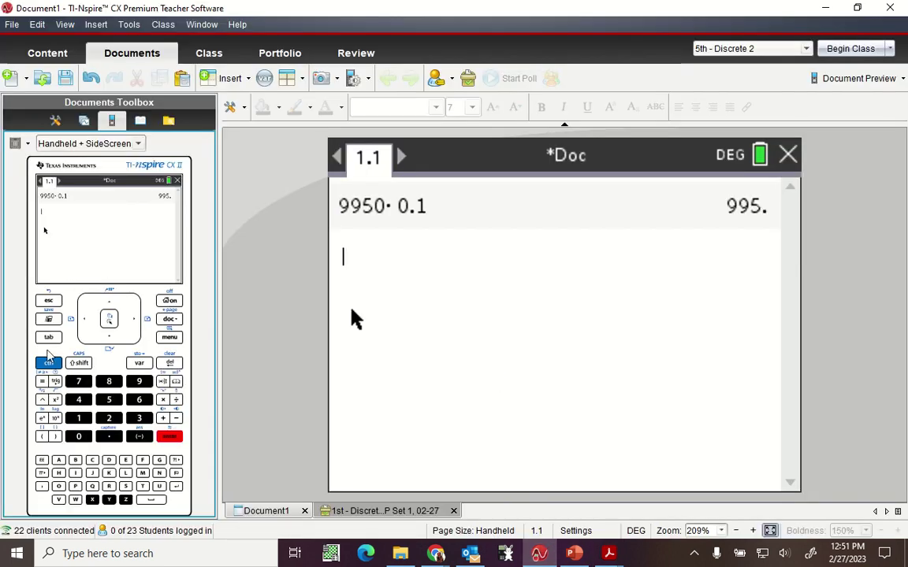
{"action": "left_click", "coordinate": [108, 418]}
{"action": "left_click", "coordinate": [139, 399]}
{"action": "left_click", "coordinate": [79, 400]}
{"action": "left_click", "coordinate": [79, 381]}
{"action": "left_click", "coordinate": [78, 381]}
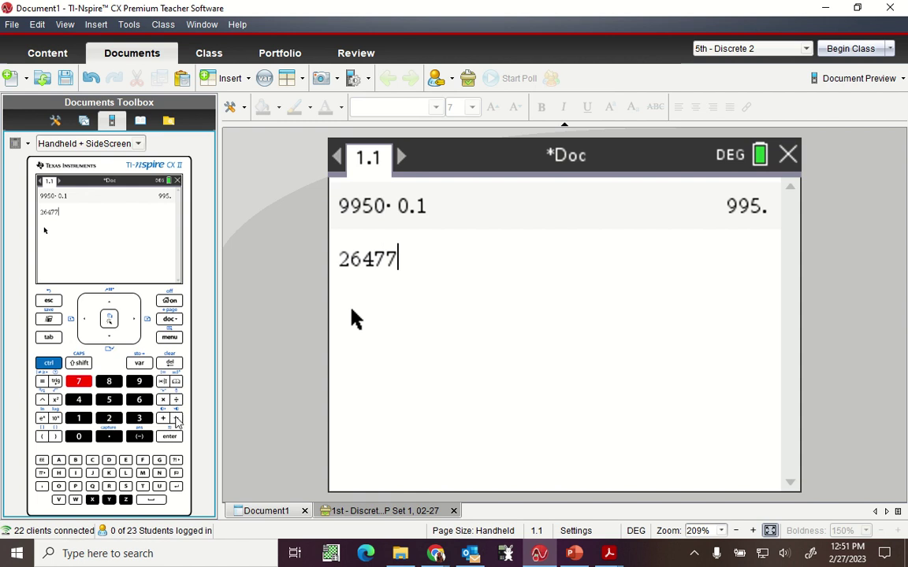
{"action": "left_click", "coordinate": [176, 420]}
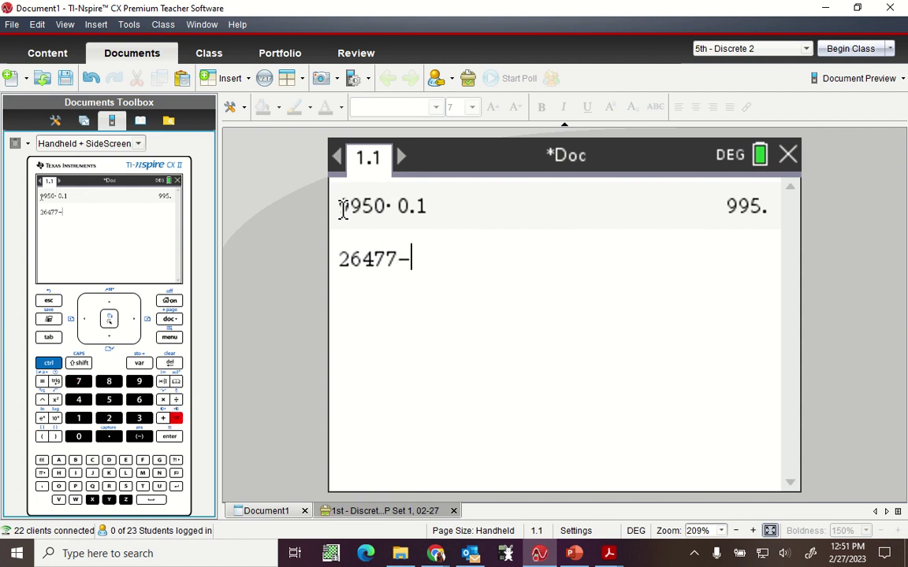
{"action": "left_click", "coordinate": [139, 381]}
{"action": "left_click", "coordinate": [139, 382]}
{"action": "left_click", "coordinate": [109, 399]}
{"action": "left_click", "coordinate": [79, 436]}
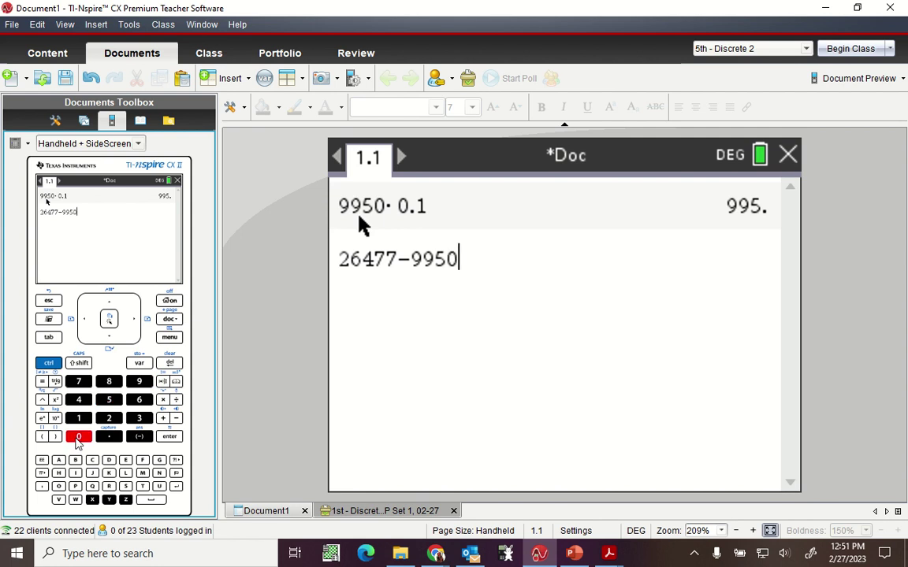
{"action": "left_click", "coordinate": [169, 436]}
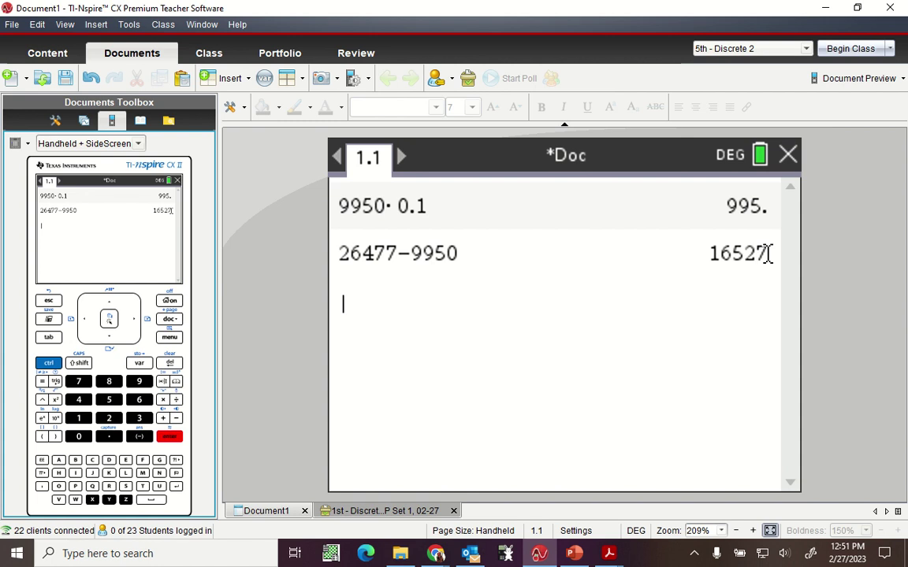
Multiply the remaining income by .12 for the tax in the second bracket.
{"action": "left_click", "coordinate": [163, 399]}
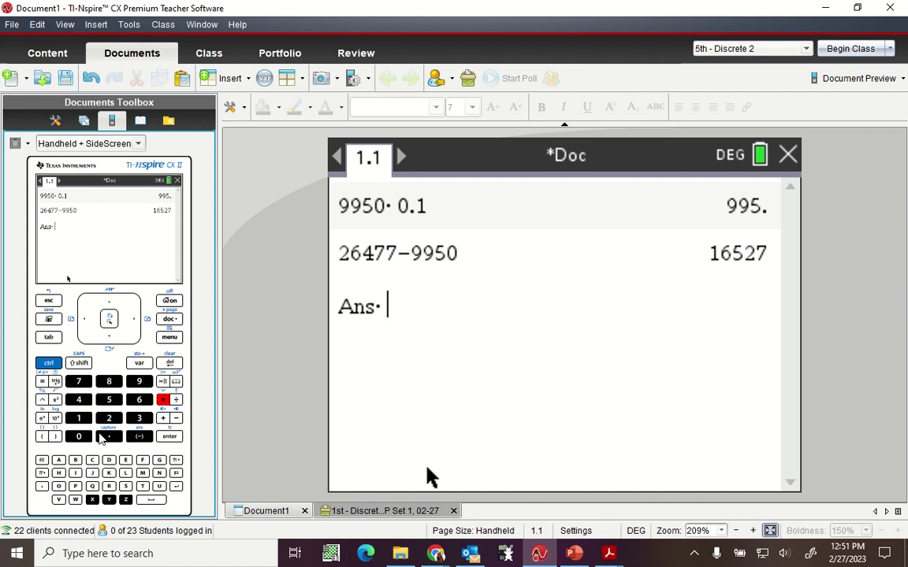
{"action": "left_click", "coordinate": [109, 436]}
{"action": "left_click", "coordinate": [82, 419]}
{"action": "left_click", "coordinate": [108, 417]}
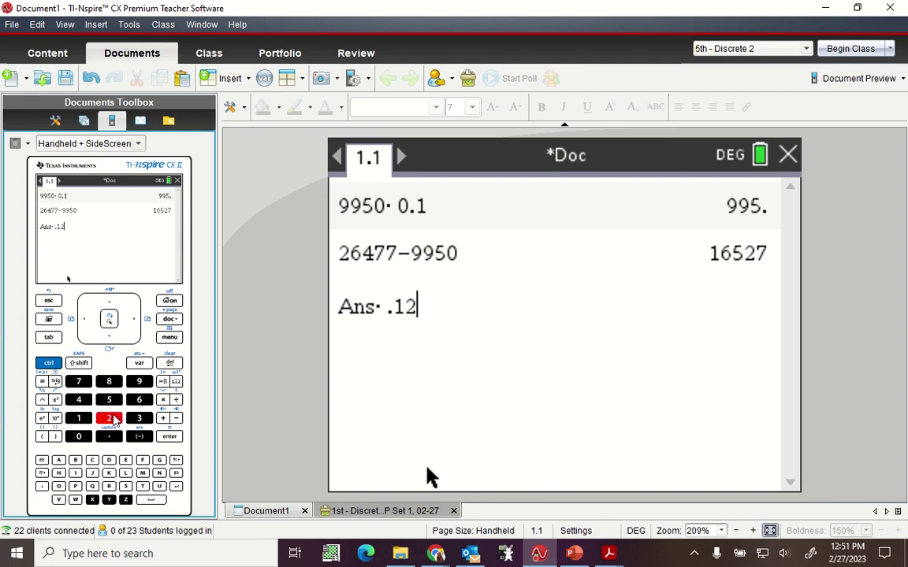
{"action": "left_click", "coordinate": [167, 439]}
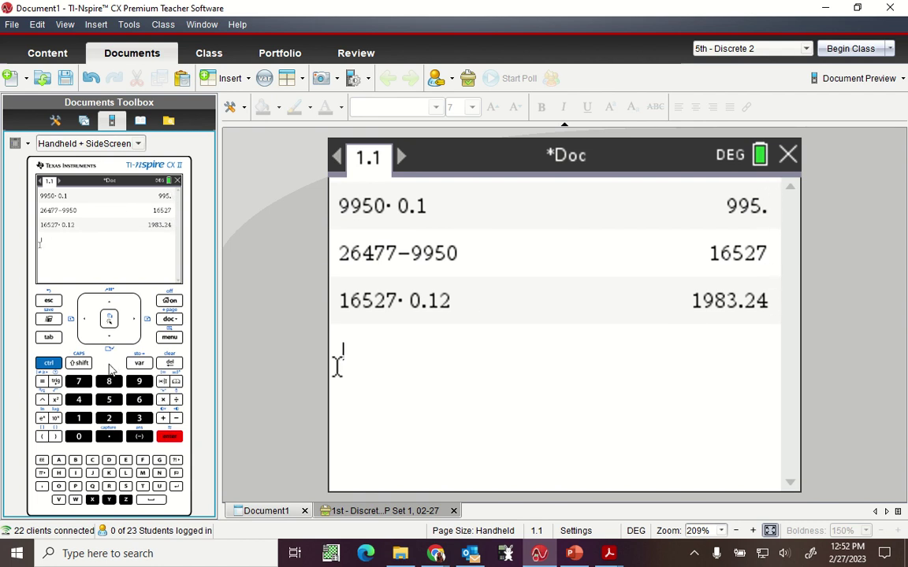
Add the first bracket's 995 to the second bracket's tax to get the total.
{"action": "left_click", "coordinate": [166, 419]}
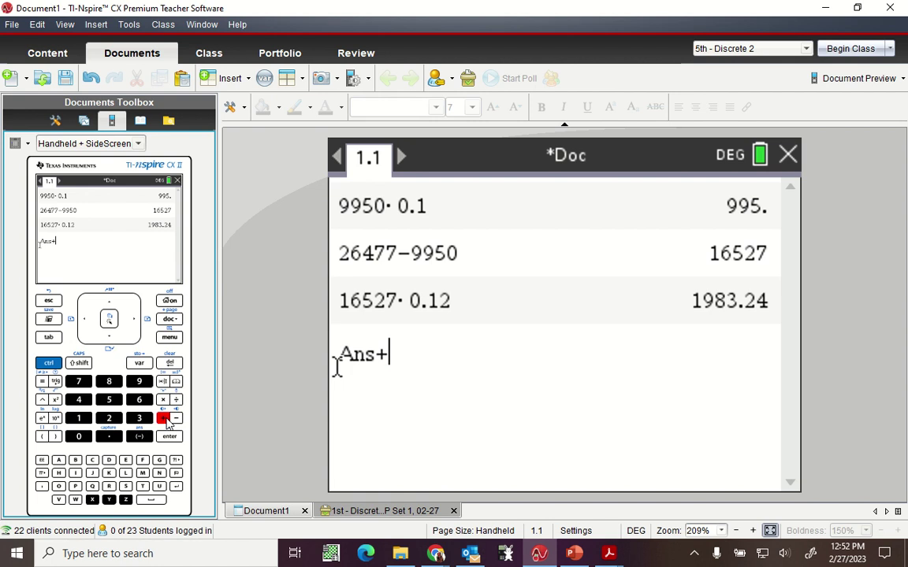
{"action": "type", "text": "995"}
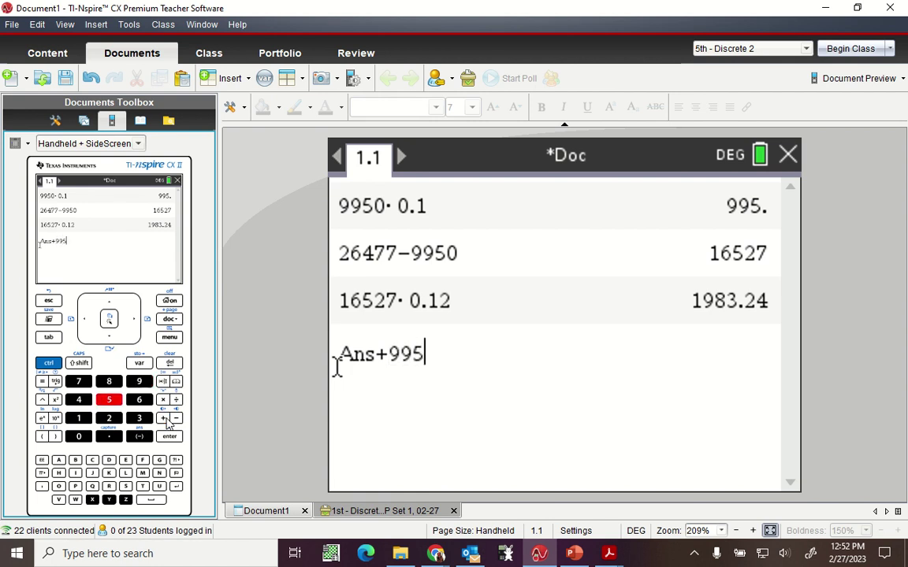
{"action": "key", "text": "Return"}
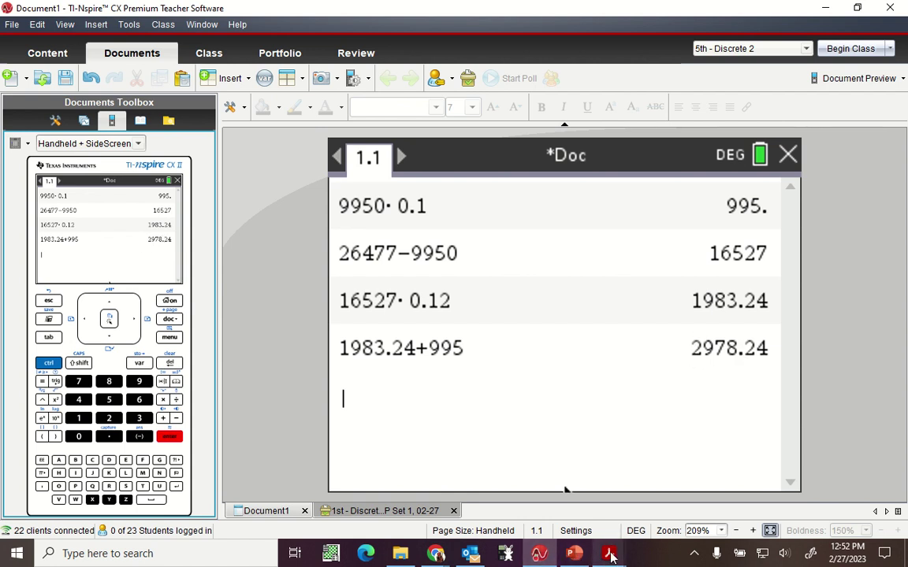
Return to the f1040--2021 PDF in Acrobat Reader and enter 2978 as the tax on line 16 of page 2.
{"action": "mouse_move", "coordinate": [608, 553]}
{"action": "left_click", "coordinate": [414, 471]}
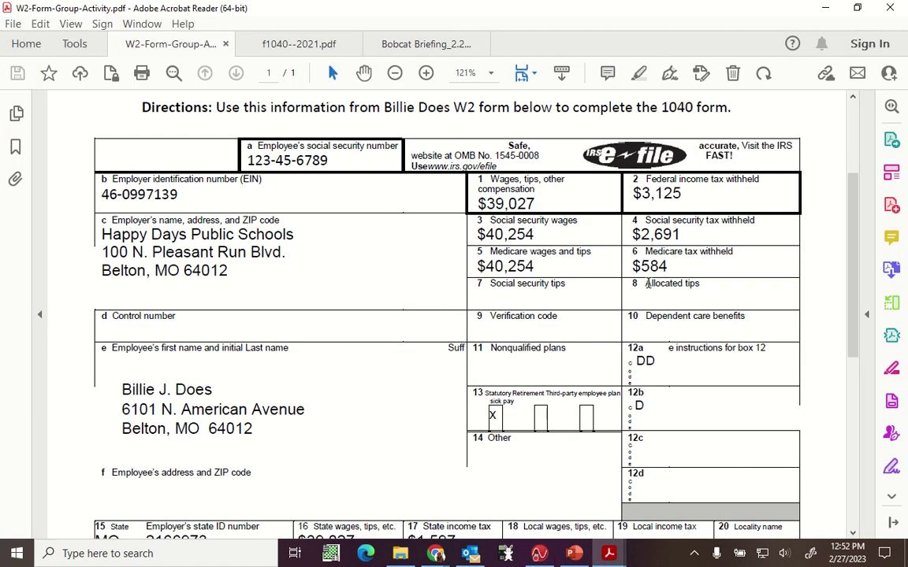
{"action": "left_click", "coordinate": [293, 47]}
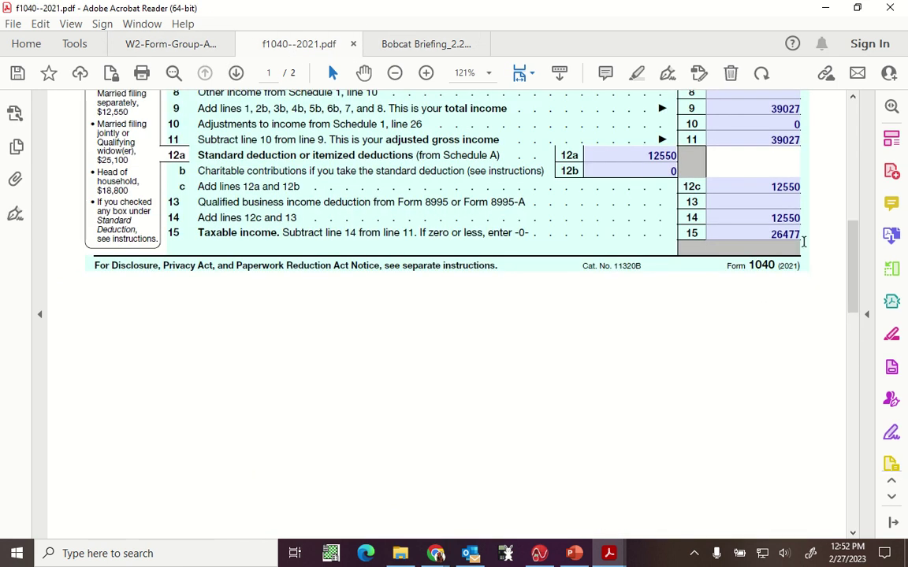
{"action": "scroll", "coordinate": [836, 284], "scroll_direction": "down", "scroll_amount": 5}
{"action": "left_click", "coordinate": [727, 334]}
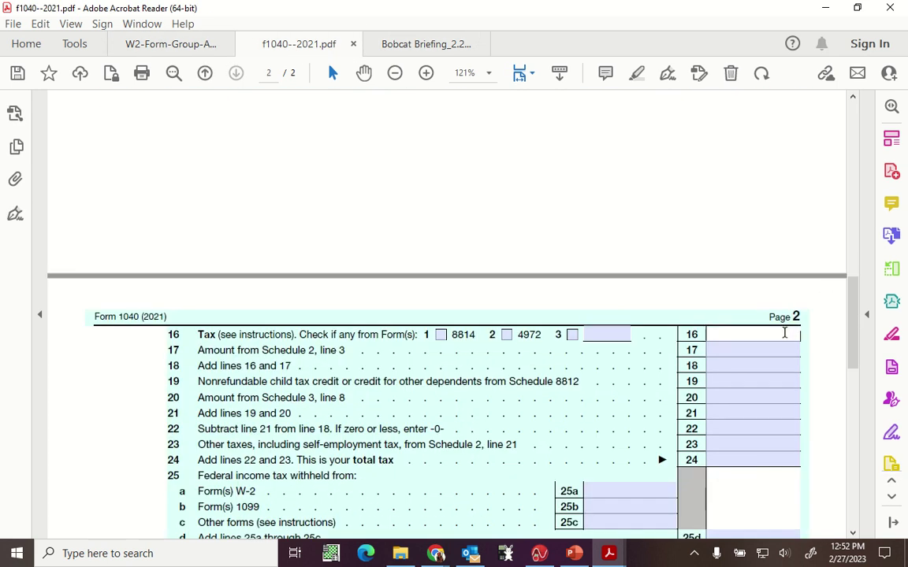
{"action": "type", "text": "2078"}
{"action": "left_click", "coordinate": [840, 355]}
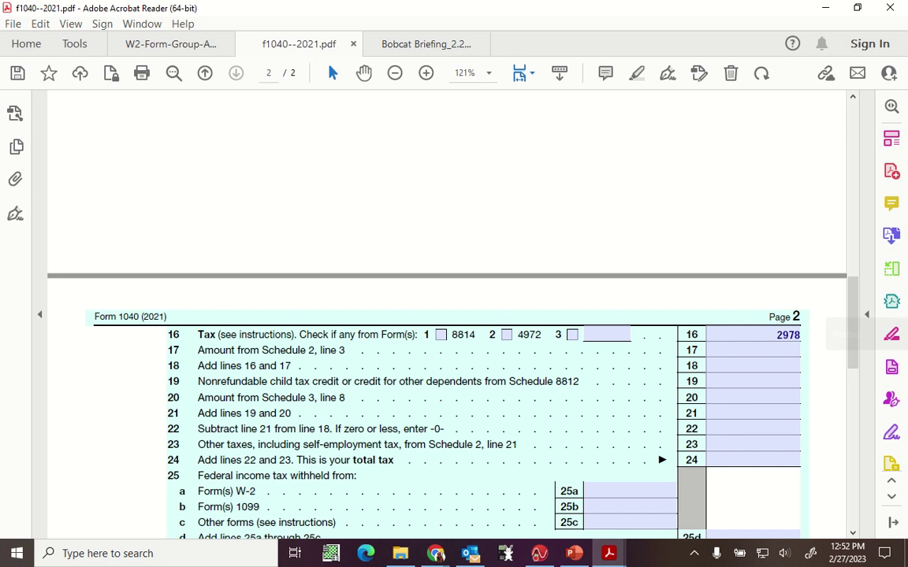
Enter 0 on line 17 for the amount from Schedule 2, line 3.
{"action": "left_click", "coordinate": [435, 553]}
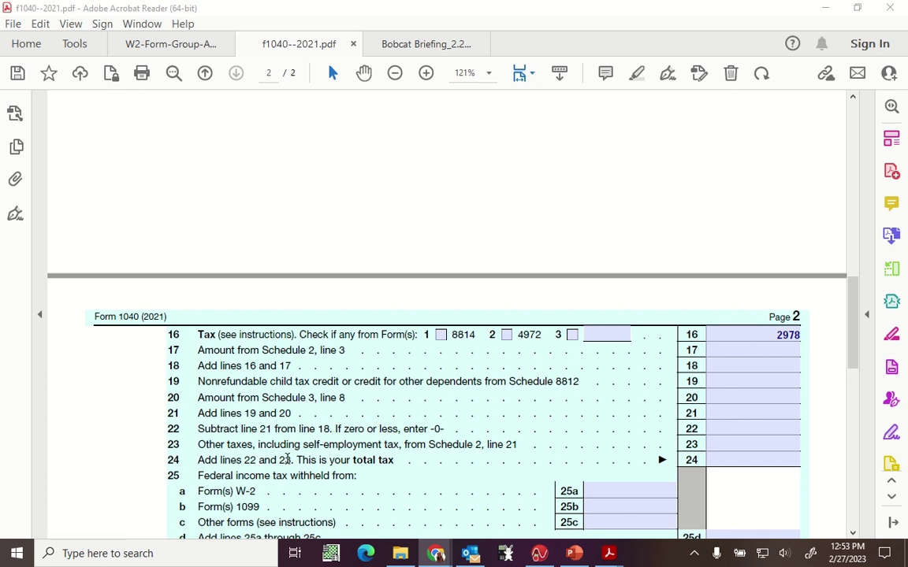
{"action": "left_click", "coordinate": [731, 459]}
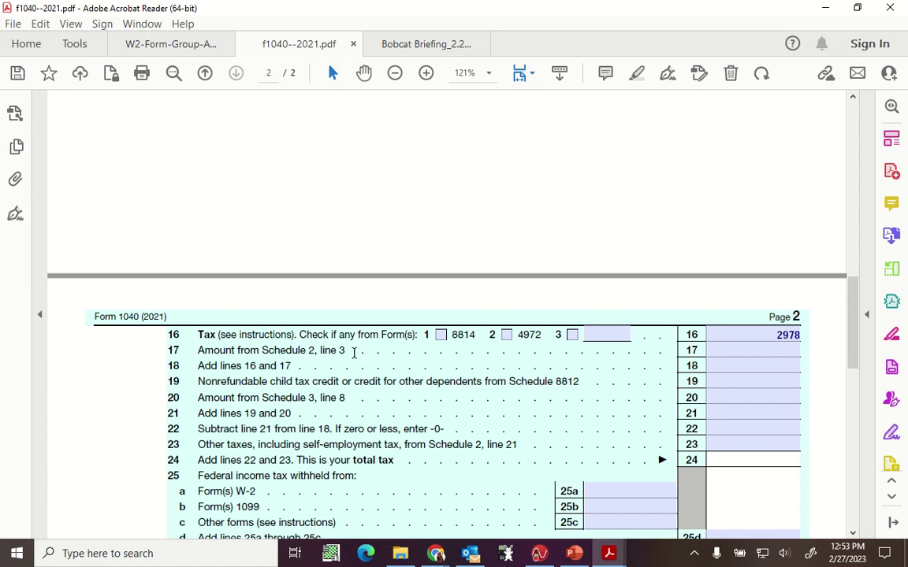
{"action": "left_click", "coordinate": [792, 349]}
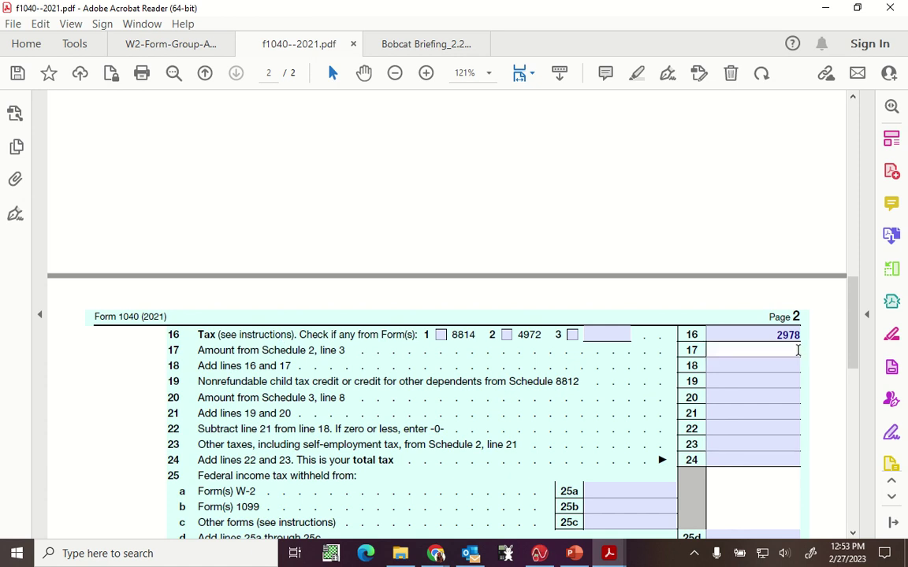
{"action": "type", "text": "0"}
{"action": "left_click", "coordinate": [799, 365]}
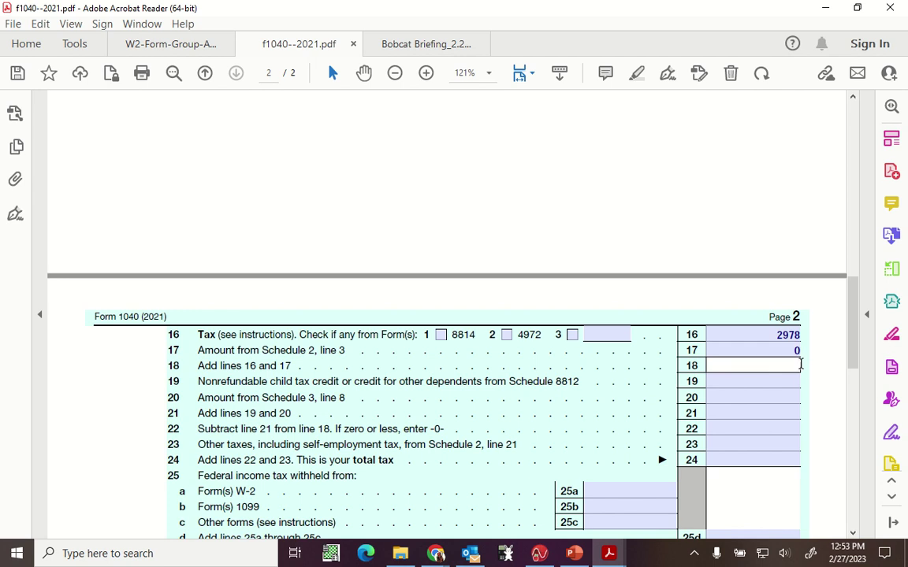
Enter 0 on each of lines 18 through 22 on page 2 of the form.
{"action": "type", "text": "0"}
{"action": "key", "text": "Tab"}
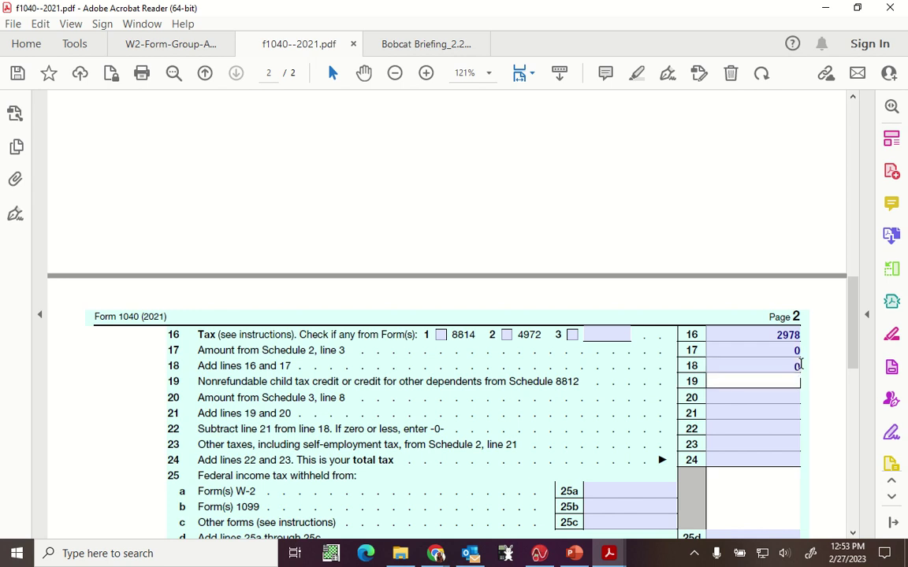
{"action": "type", "text": "0"}
{"action": "key", "text": "Tab"}
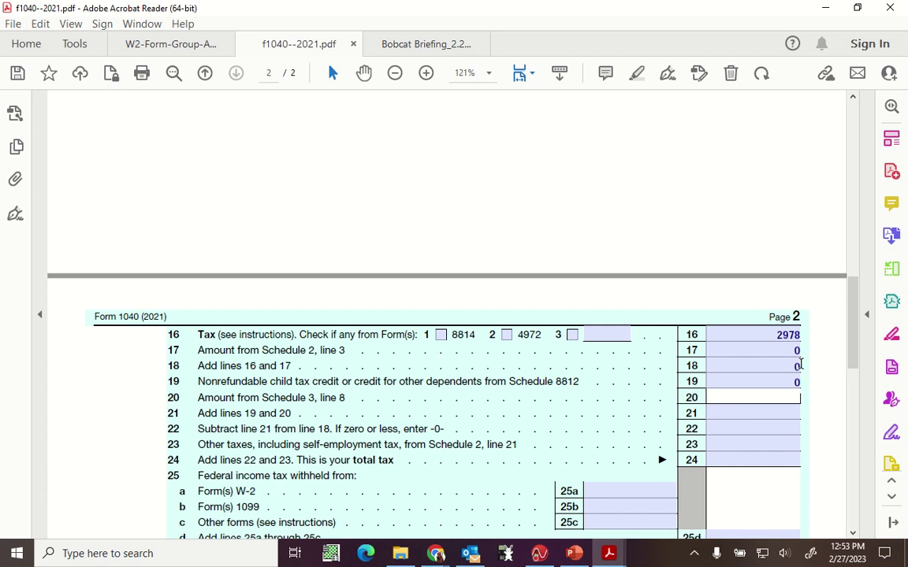
{"action": "type", "text": "0"}
{"action": "key", "text": "Tab"}
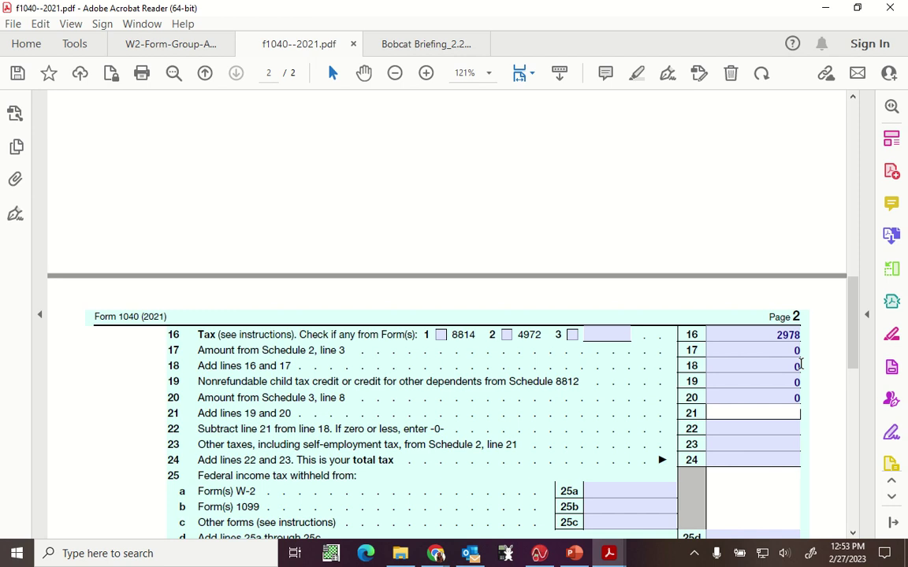
{"action": "type", "text": "0"}
{"action": "key", "text": "Tab"}
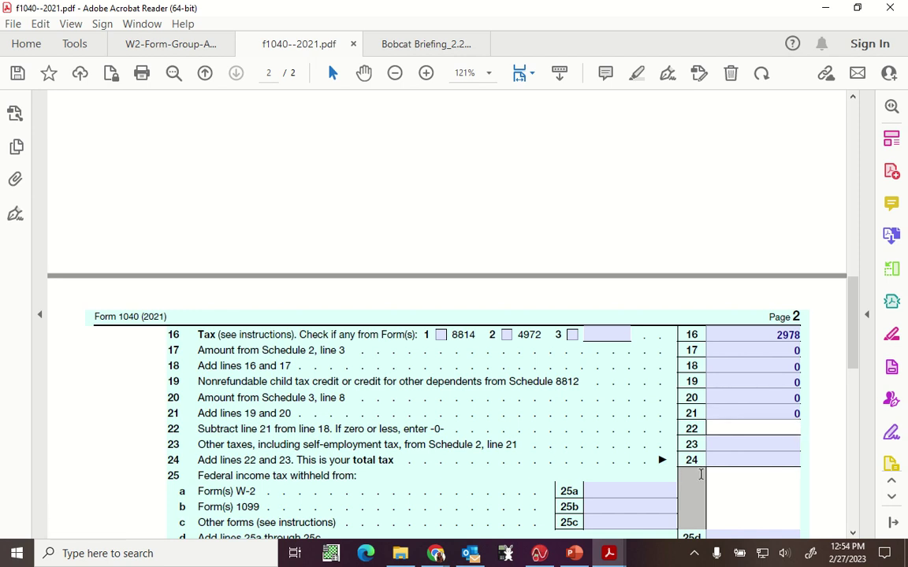
{"action": "type", "text": "0"}
Enter 2978 as the total tax on line 24.
{"action": "left_click", "coordinate": [761, 455]}
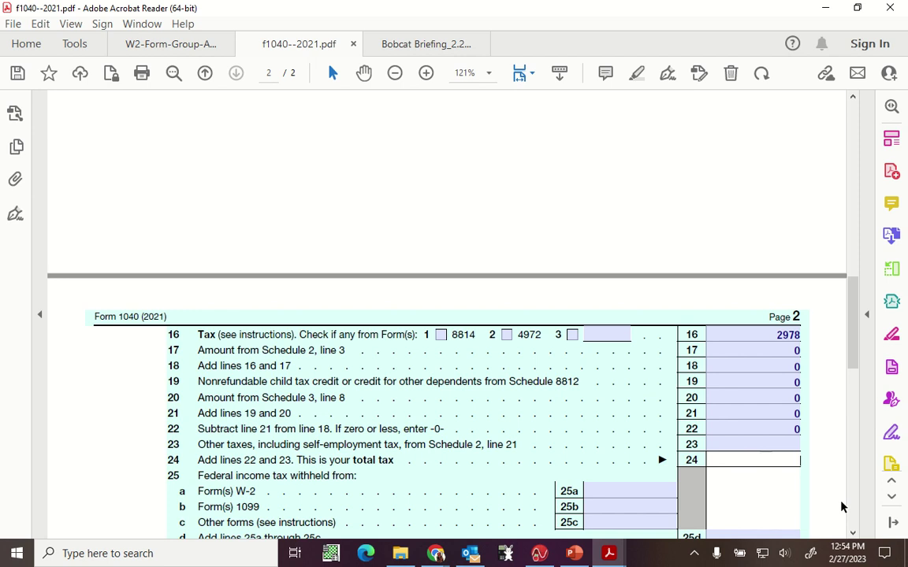
{"action": "type", "text": "2978"}
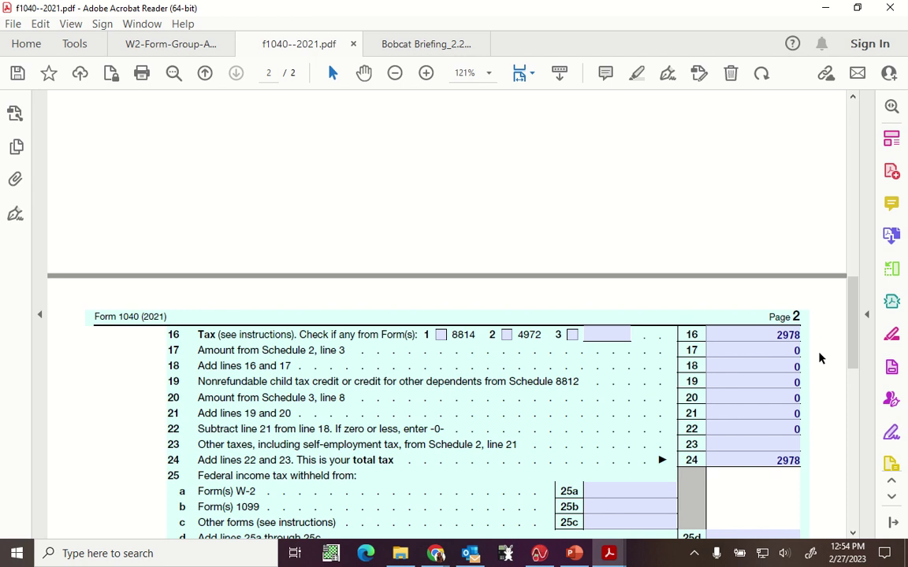
{"action": "left_click", "coordinate": [755, 416]}
{"action": "left_click", "coordinate": [821, 384]}
Enter 3125 on line 25a as the federal income tax withheld from Form W-2.
{"action": "scroll", "coordinate": [828, 380], "scroll_direction": "down", "scroll_amount": 1}
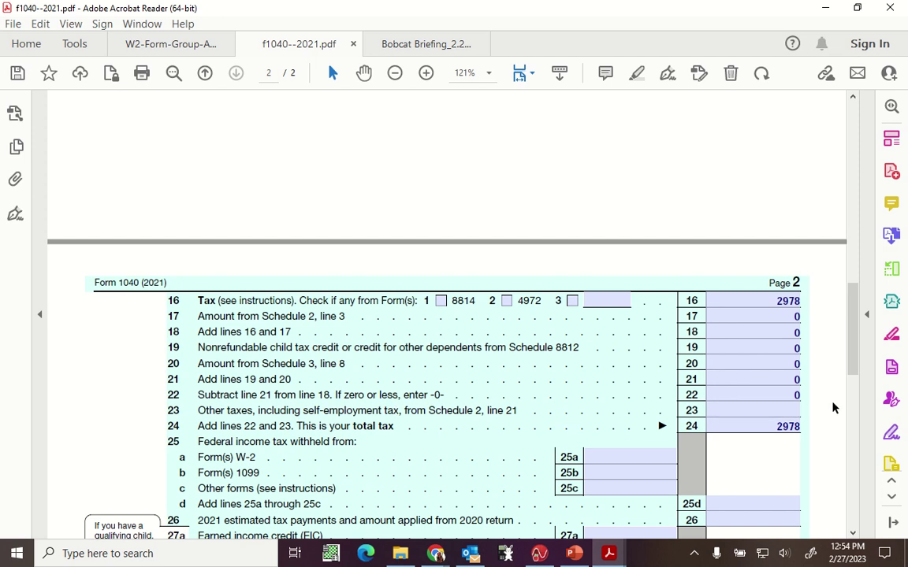
{"action": "scroll", "coordinate": [833, 407], "scroll_direction": "down", "scroll_amount": 2}
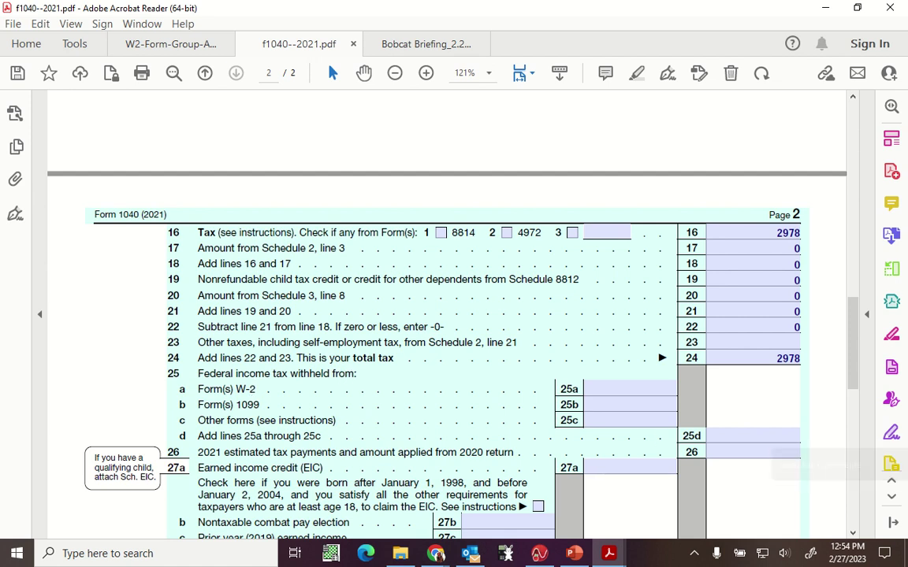
{"action": "left_click", "coordinate": [435, 553]}
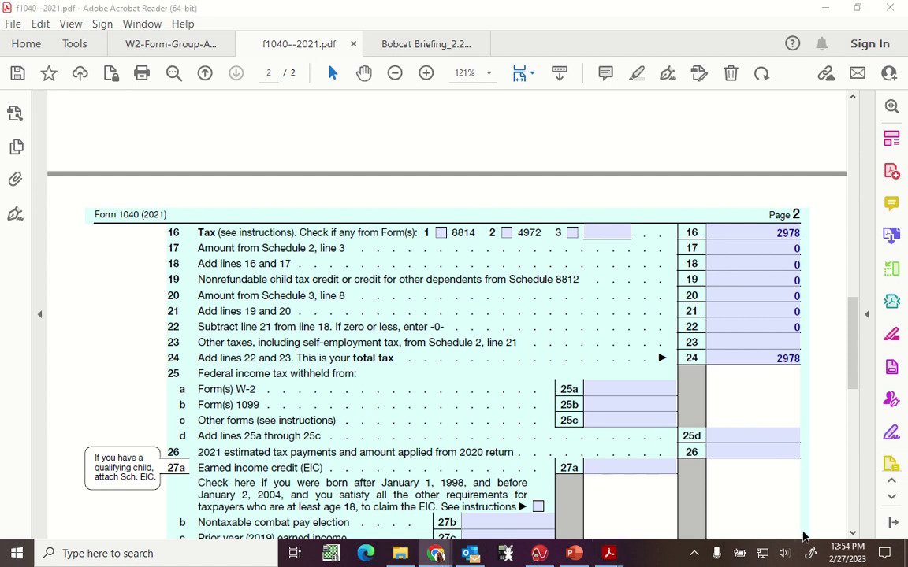
{"action": "left_click", "coordinate": [610, 388]}
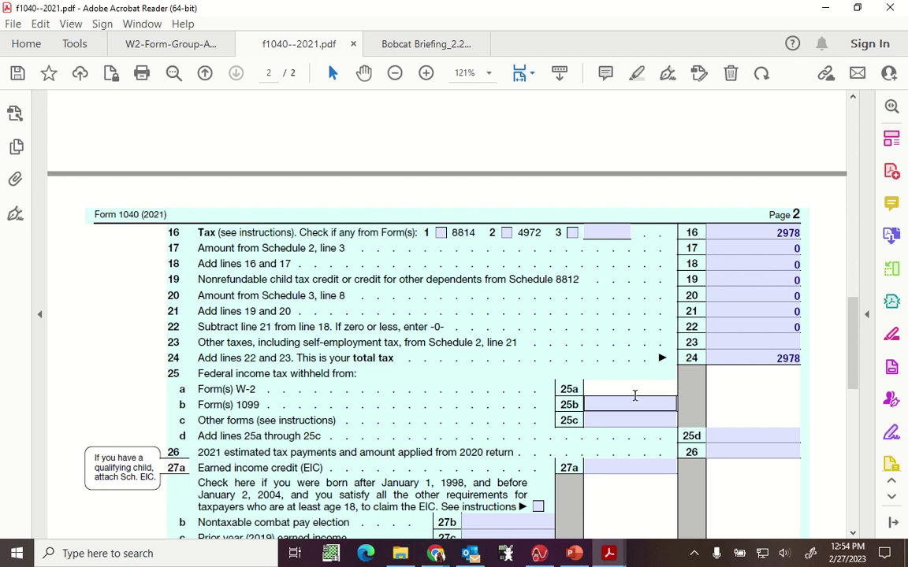
{"action": "type", "text": "315"}
{"action": "key", "text": "BackSpace"}
{"action": "type", "text": "25"}
{"action": "left_click", "coordinate": [798, 387]}
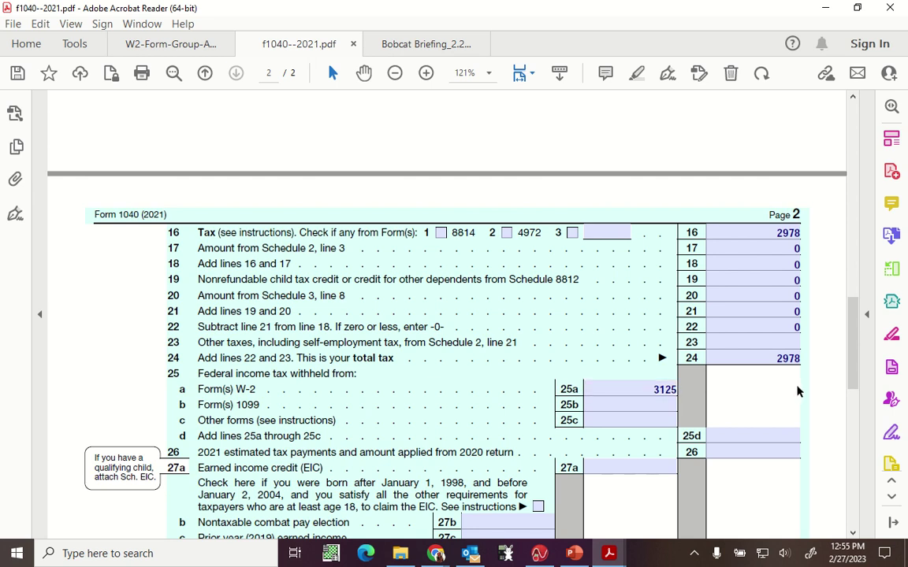
Check the federal income tax withheld on the W-2 PDF and enter 0 on line 25b of the 1040 for Form 1099.
{"action": "left_click", "coordinate": [185, 43]}
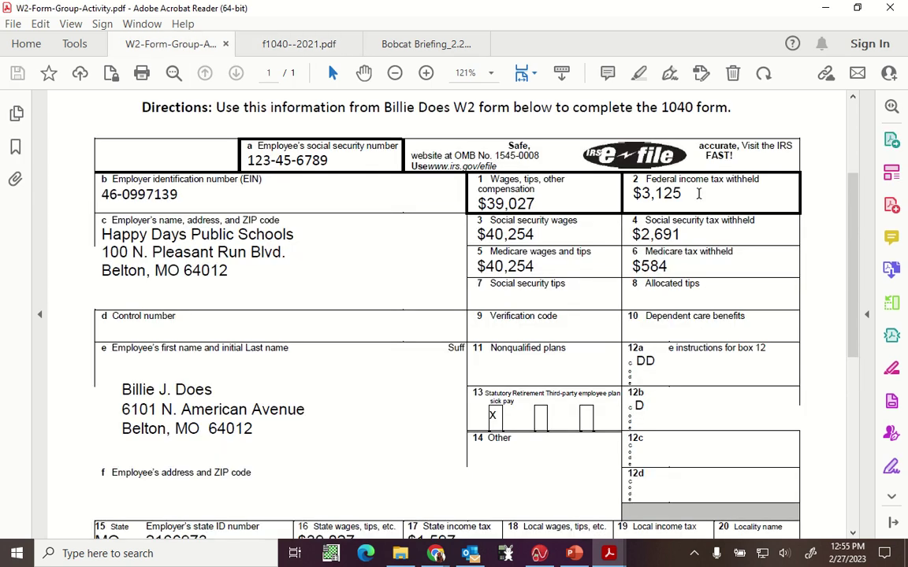
{"action": "left_click", "coordinate": [299, 44]}
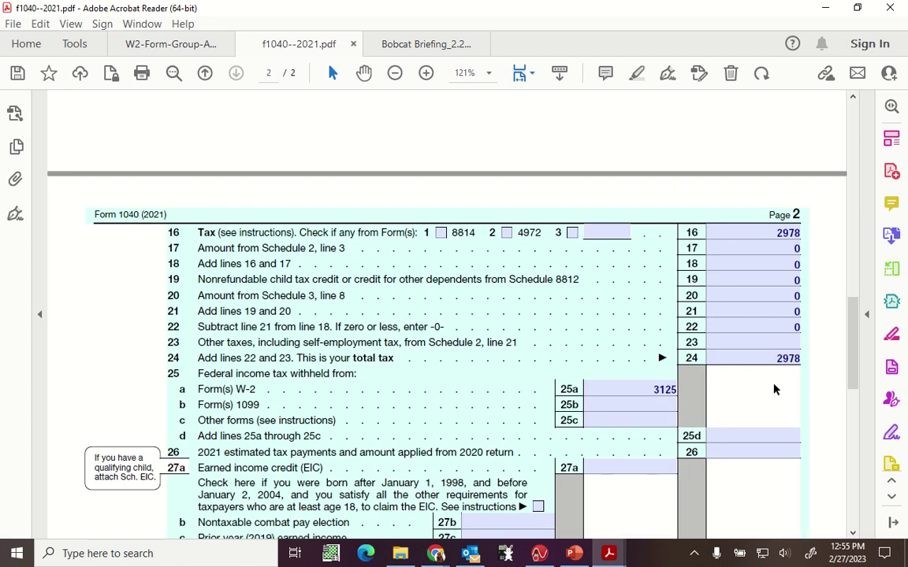
{"action": "left_click", "coordinate": [666, 404]}
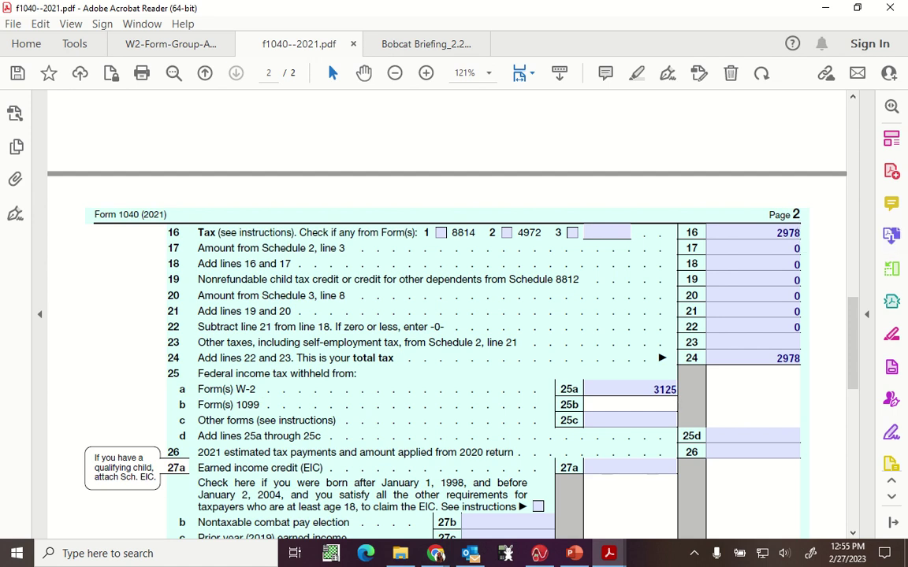
{"action": "left_click", "coordinate": [154, 43]}
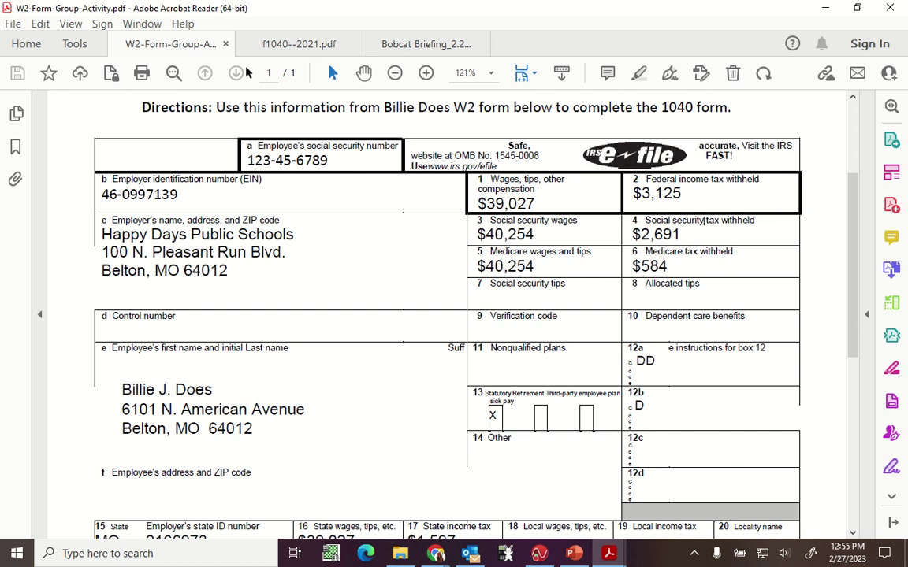
{"action": "left_click", "coordinate": [272, 44]}
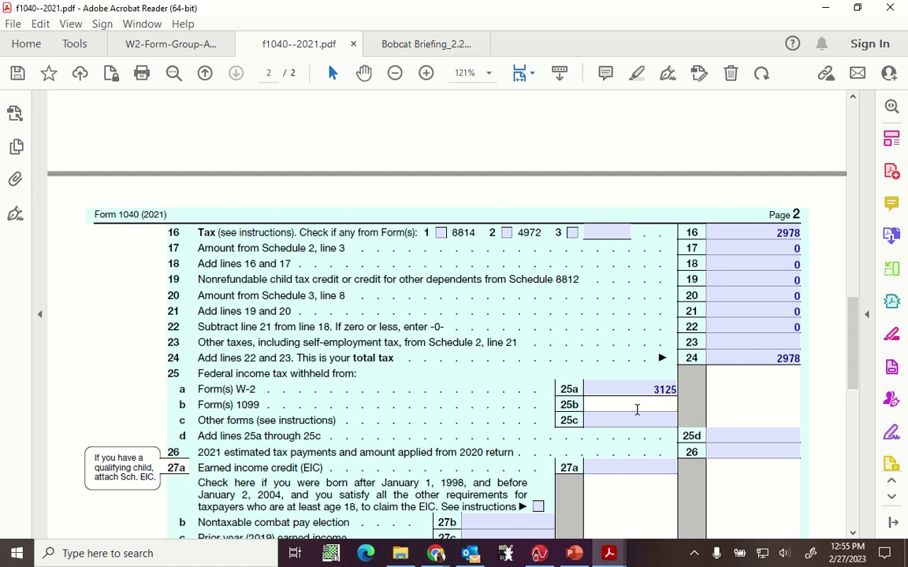
{"action": "type", "text": "0"}
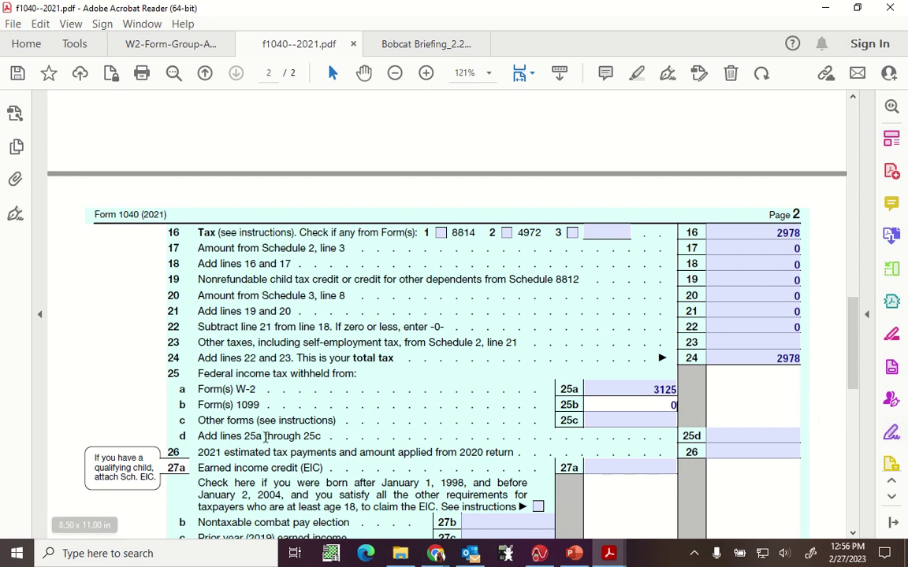
Enter 3125 on line 25d as the sum of lines 25a through 25c.
{"action": "left_click", "coordinate": [761, 430]}
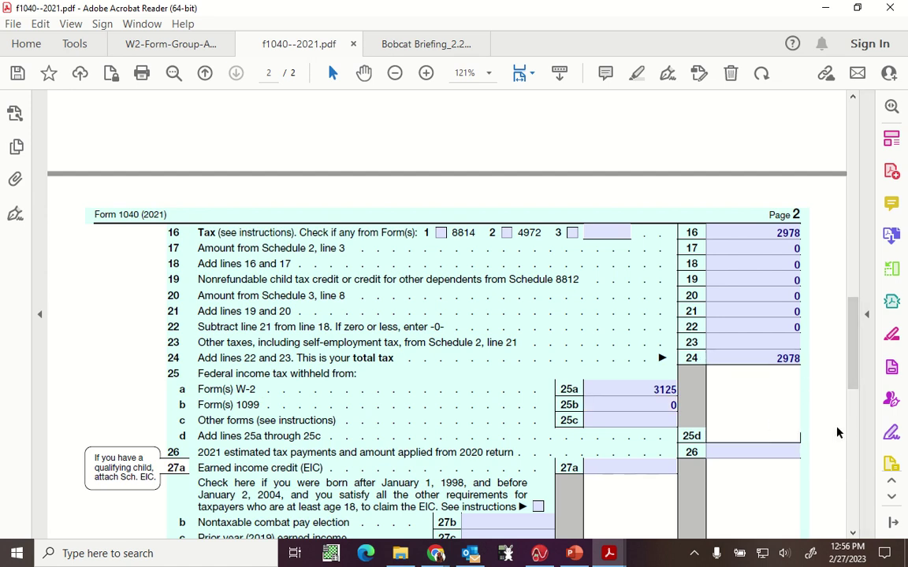
{"action": "type", "text": "3125"}
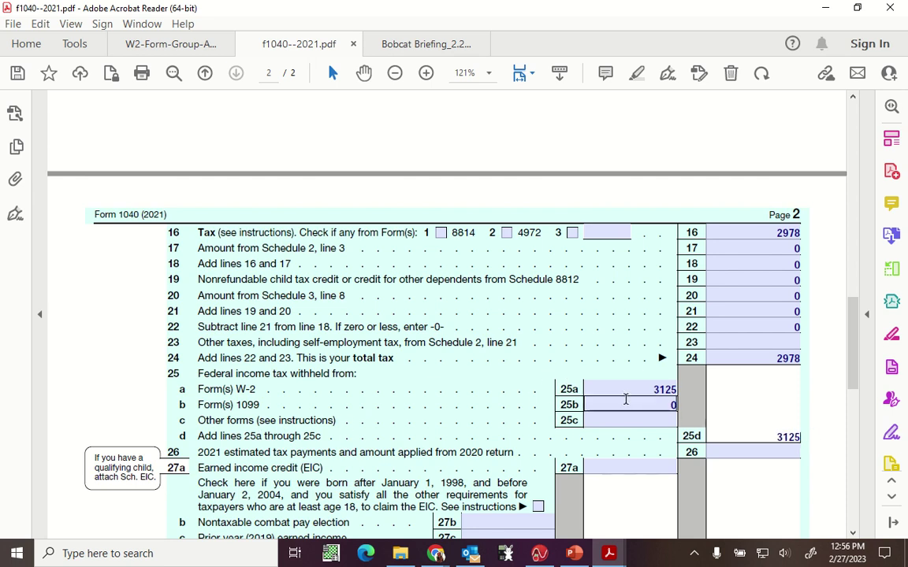
{"action": "left_click", "coordinate": [819, 482]}
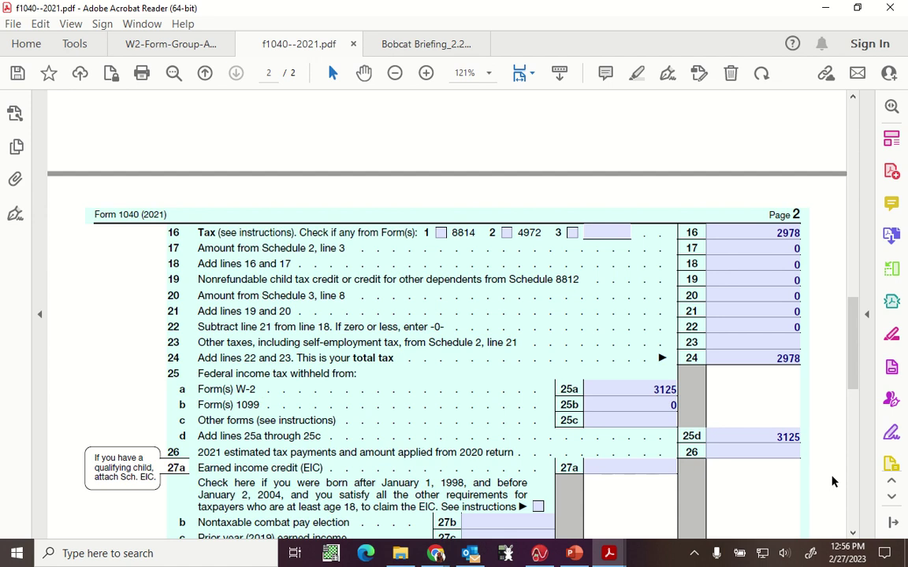
Leave lines 26 through 32 blank and enter 3125 as the total payments on line 33.
{"action": "scroll", "coordinate": [832, 482], "scroll_direction": "down", "scroll_amount": 1}
{"action": "scroll", "coordinate": [832, 481], "scroll_direction": "down", "scroll_amount": 1}
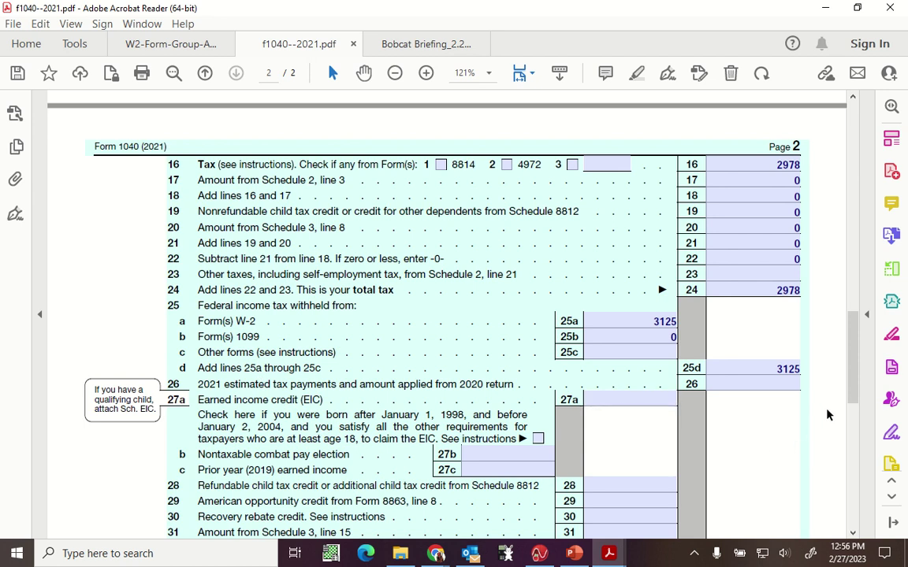
{"action": "scroll", "coordinate": [828, 415], "scroll_direction": "down", "scroll_amount": 1}
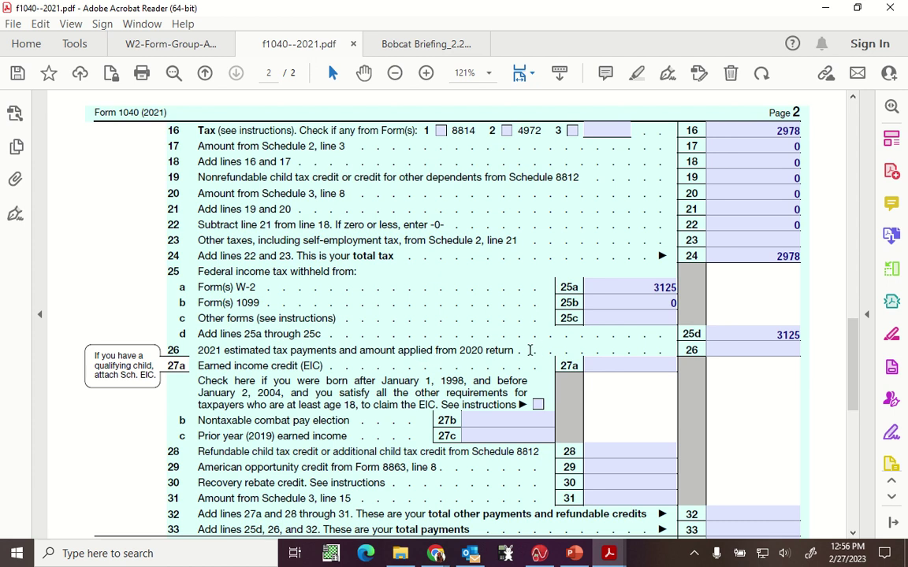
{"action": "left_click", "coordinate": [714, 355]}
{"action": "left_click", "coordinate": [748, 375]}
{"action": "scroll", "coordinate": [805, 406], "scroll_direction": "down", "scroll_amount": 2}
{"action": "scroll", "coordinate": [805, 406], "scroll_direction": "down", "scroll_amount": 1}
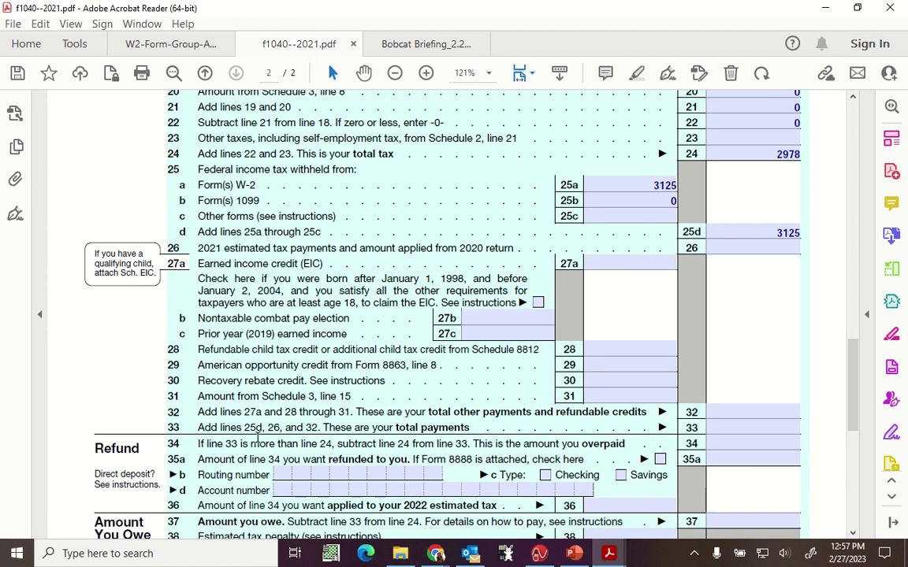
{"action": "left_click", "coordinate": [765, 426]}
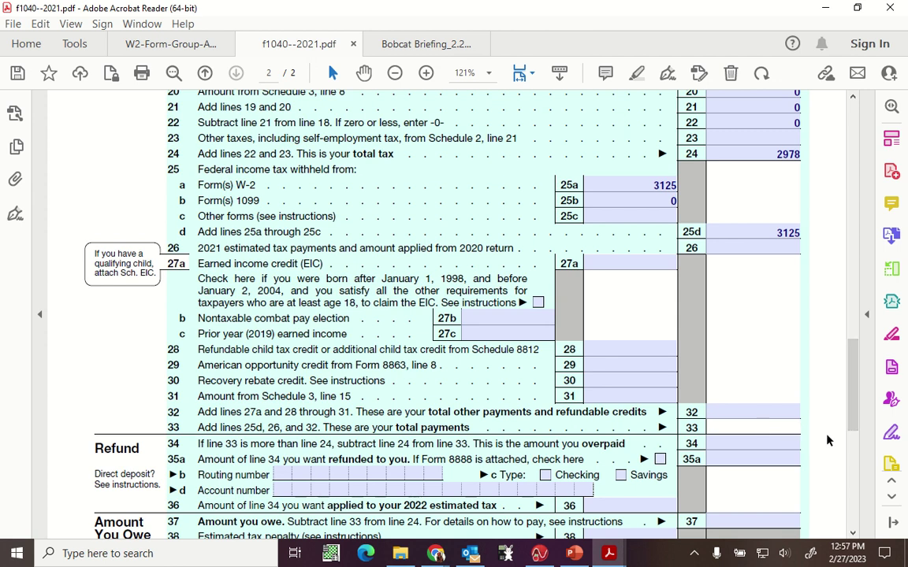
{"action": "type", "text": "3125"}
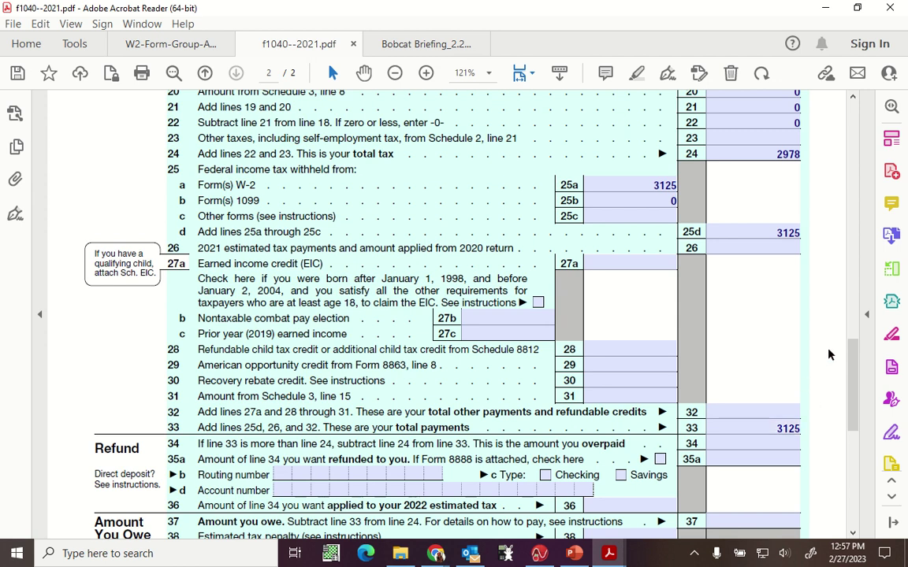
Enter 147 as the overpaid amount on line 34 and as the refund amount on line 35a.
{"action": "scroll", "coordinate": [828, 355], "scroll_direction": "down", "scroll_amount": 1}
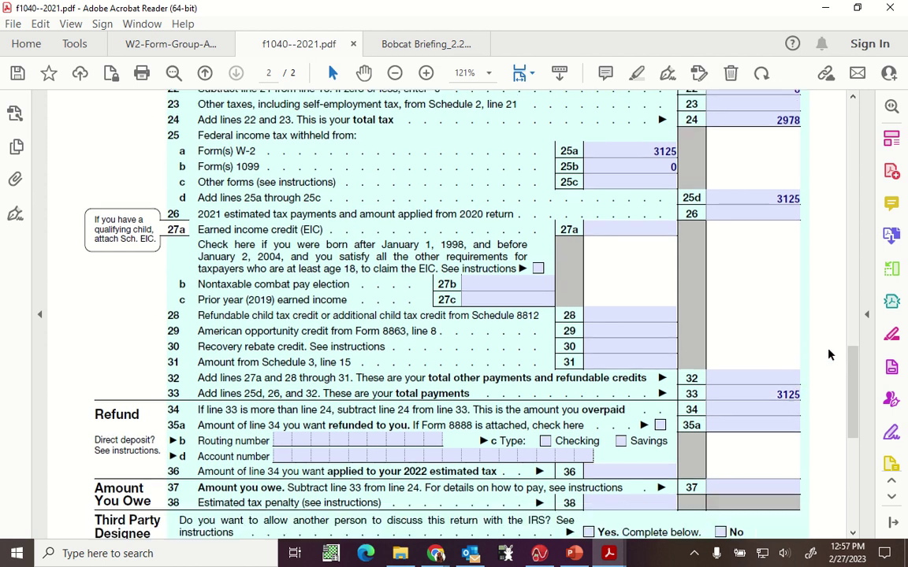
{"action": "left_click", "coordinate": [787, 409]}
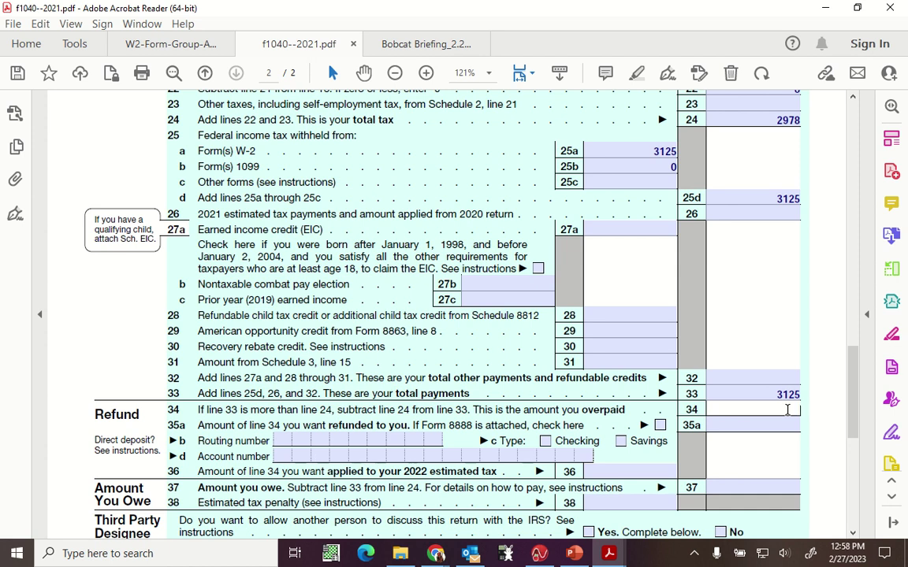
{"action": "type", "text": "147"}
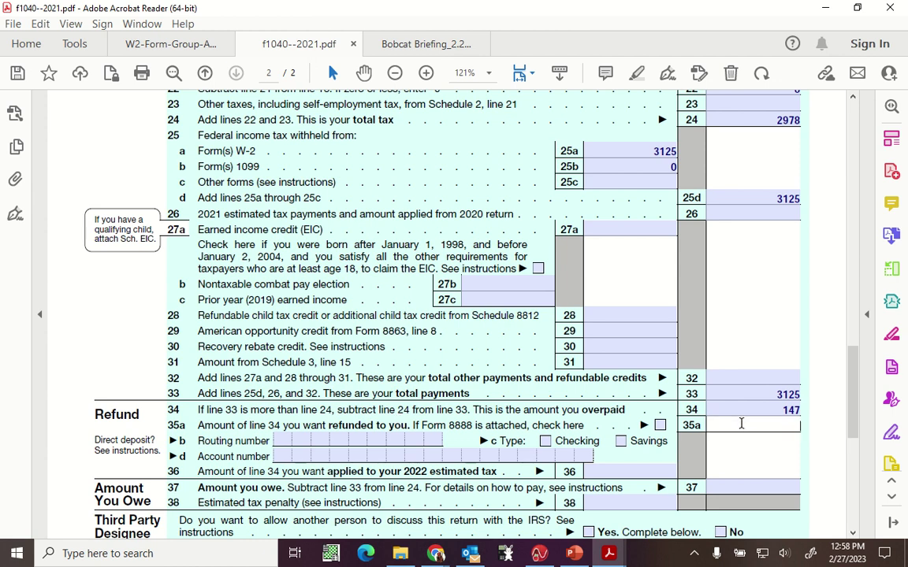
{"action": "left_click", "coordinate": [716, 423]}
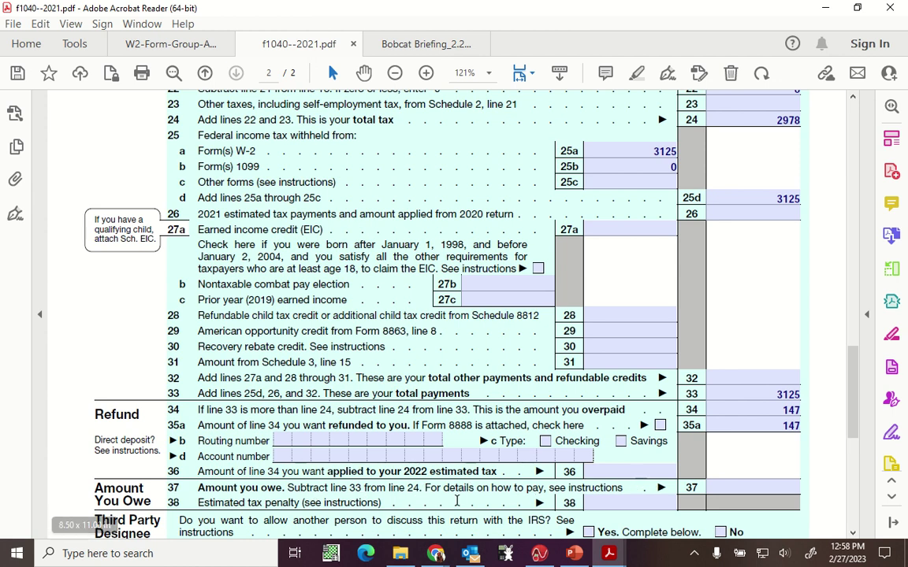
Enter 0 on line 37 for the amount owed.
{"action": "left_click", "coordinate": [773, 487]}
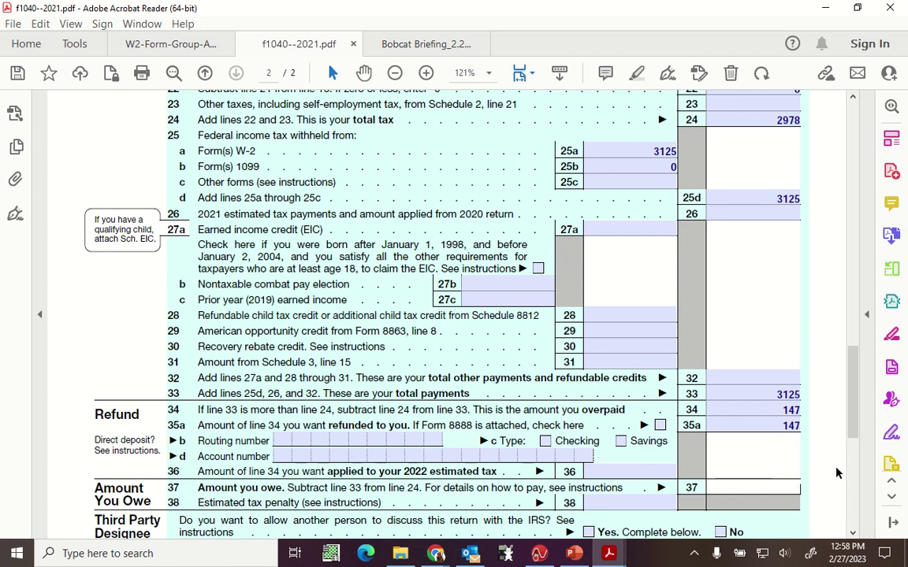
{"action": "type", "text": "0"}
{"action": "left_click", "coordinate": [436, 553]}
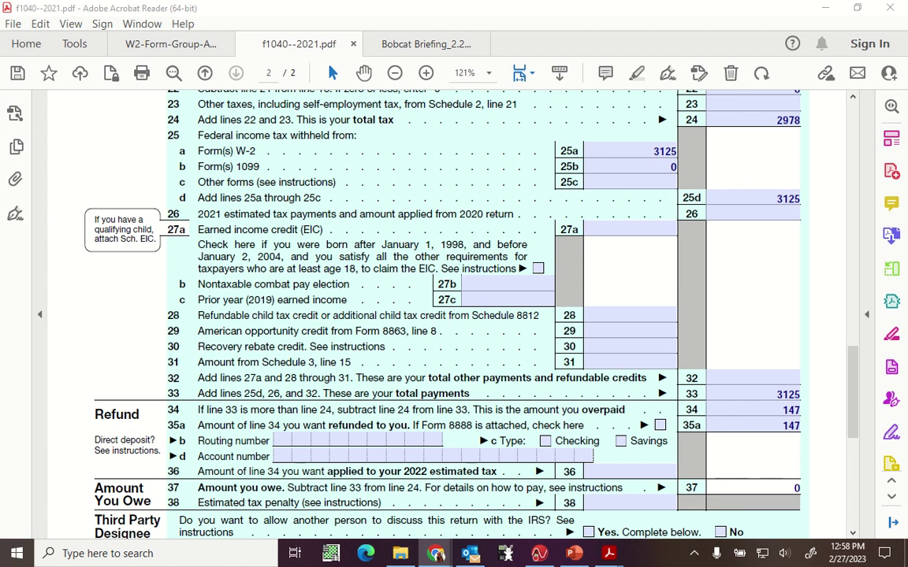
Consult the W-2 PDF for the employer and enter Teacher as the taxpayer's occupation in the 1040's Sign Here section.
{"action": "scroll", "coordinate": [786, 286], "scroll_direction": "down", "scroll_amount": 3}
{"action": "scroll", "coordinate": [787, 287], "scroll_direction": "down", "scroll_amount": 5}
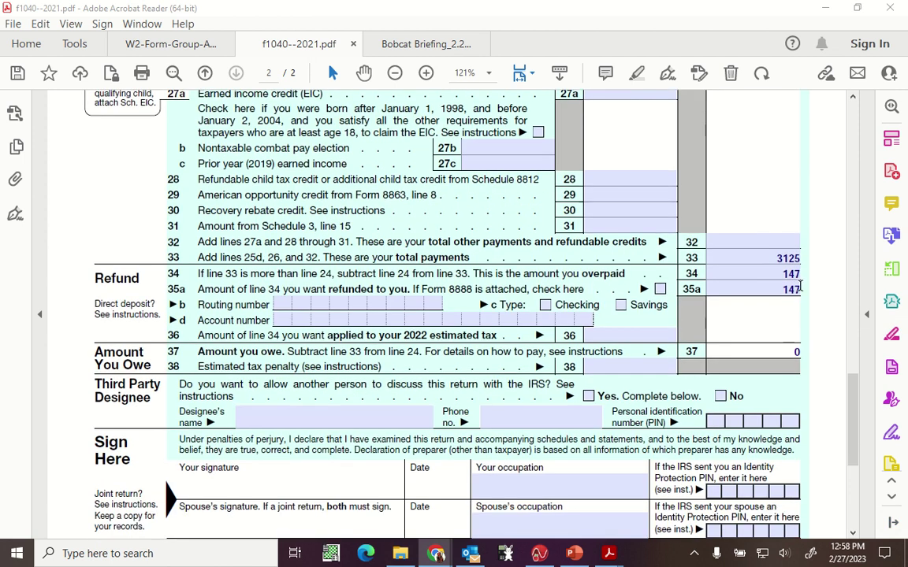
{"action": "scroll", "coordinate": [816, 292], "scroll_direction": "down", "scroll_amount": 1}
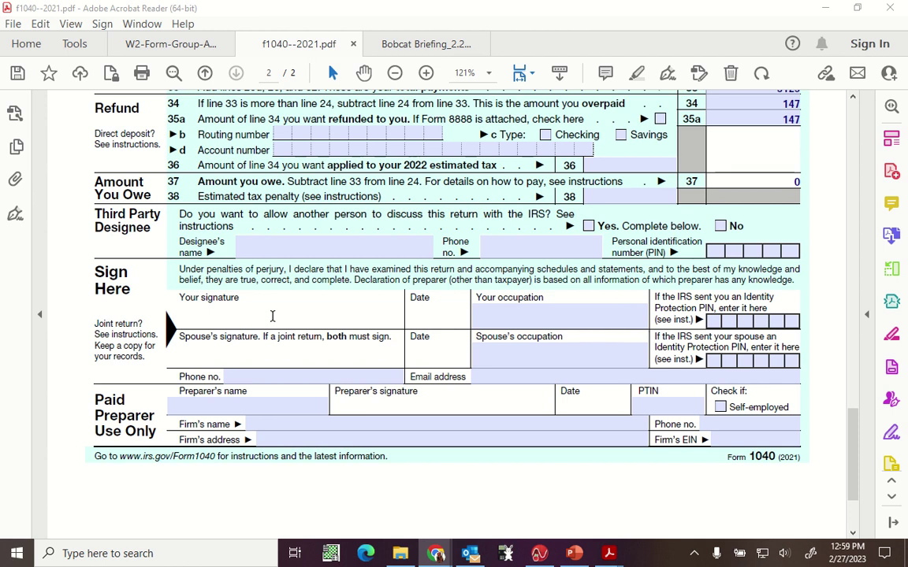
{"action": "left_click", "coordinate": [158, 46]}
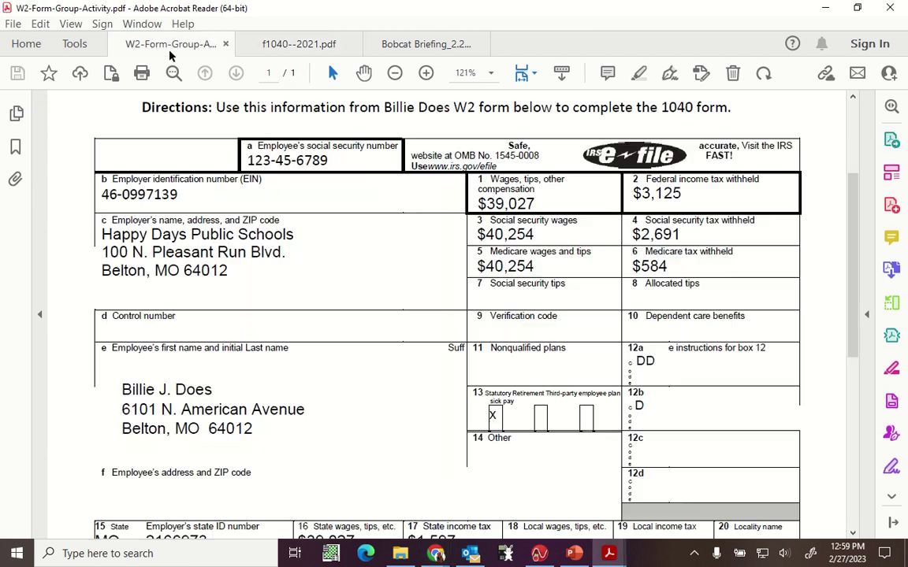
{"action": "left_click", "coordinate": [272, 43]}
{"action": "left_click", "coordinate": [557, 317]}
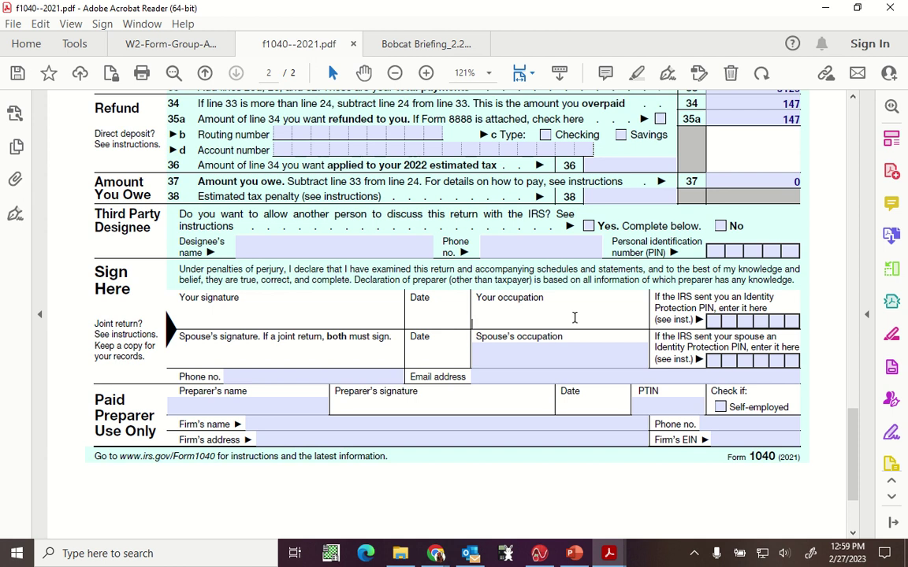
{"action": "type", "text": "Teacher"}
{"action": "left_click", "coordinate": [436, 553]}
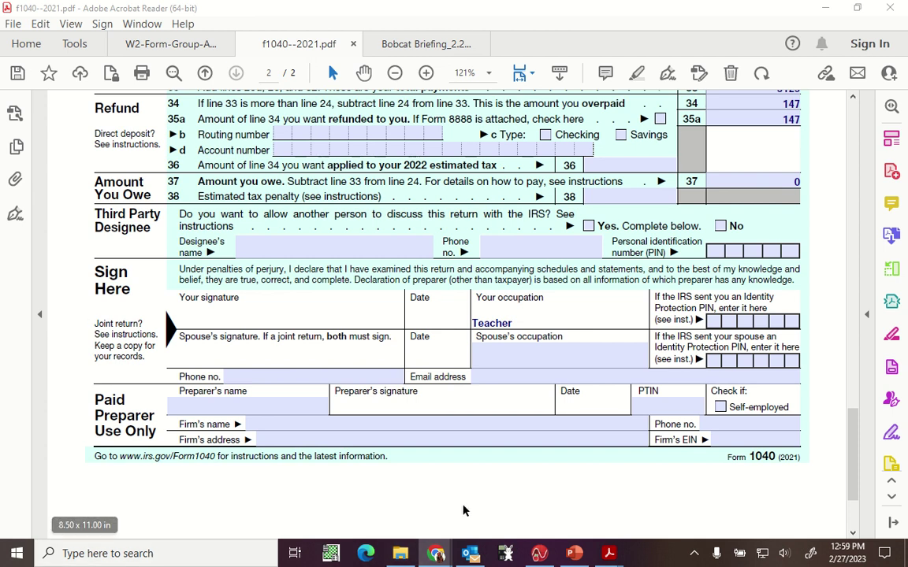
{"action": "left_click", "coordinate": [483, 499]}
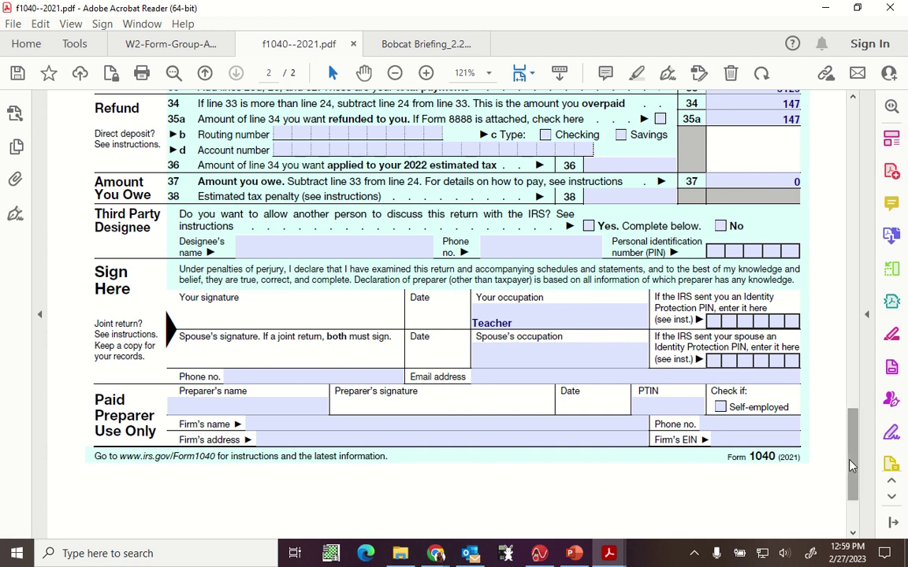
{"action": "mouse_move", "coordinate": [851, 473]}
{"action": "left_mouse_down"}
{"action": "mouse_move", "coordinate": [853, 494]}
{"action": "mouse_move", "coordinate": [858, 470]}
{"action": "left_mouse_up"}
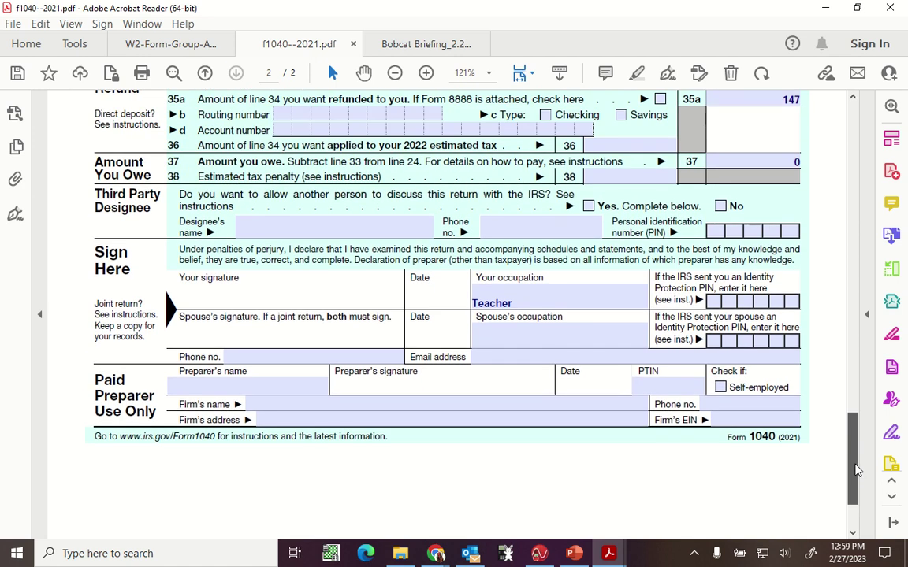
{"action": "left_click", "coordinate": [632, 321]}
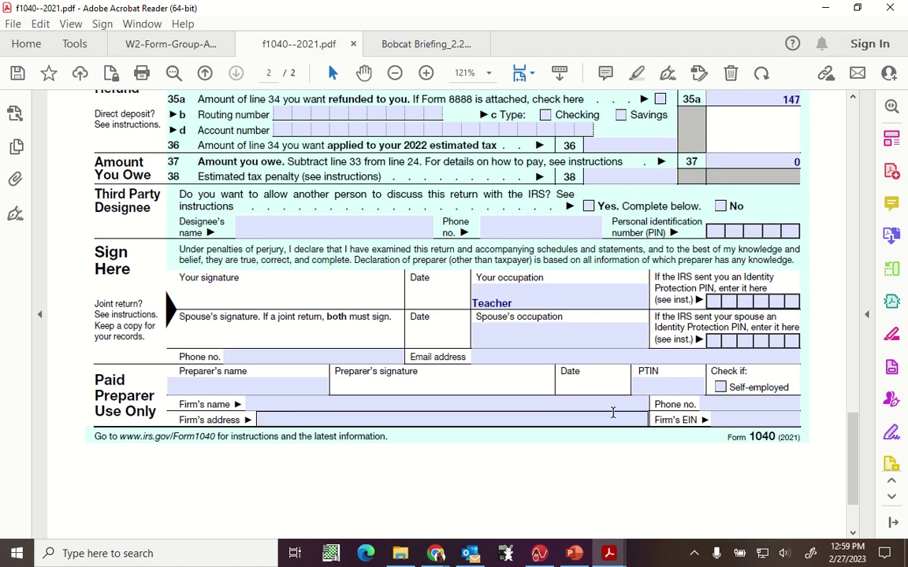